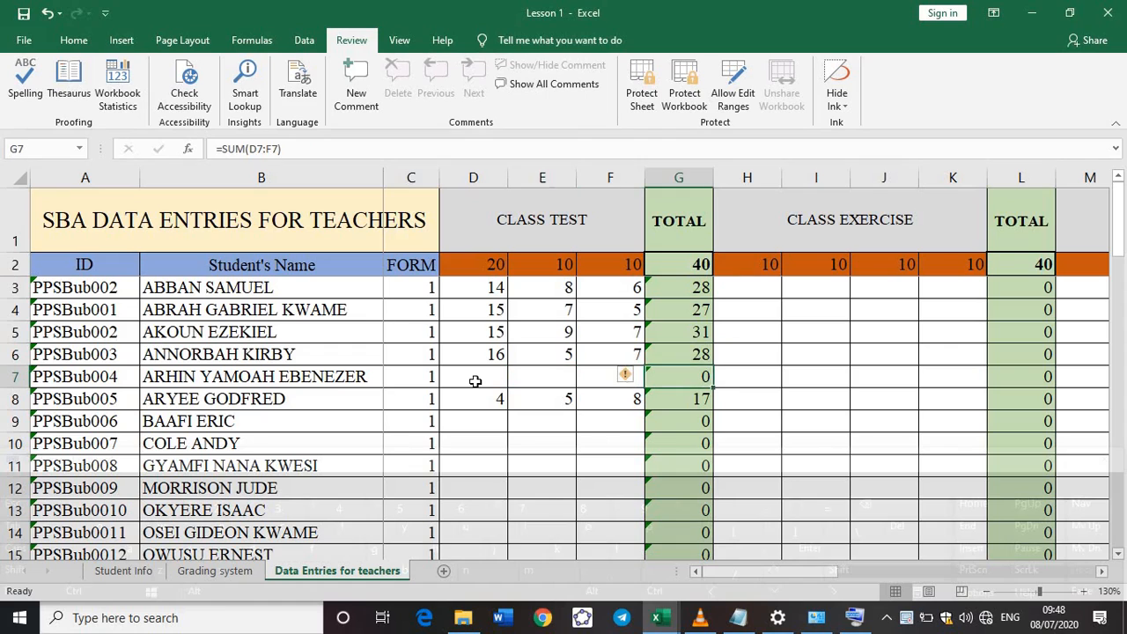
Enter the class test scores 4, 5 and 6 for the student in row 7, in cells D7 to F7
{"action": "left_click", "coordinate": [475, 379]}
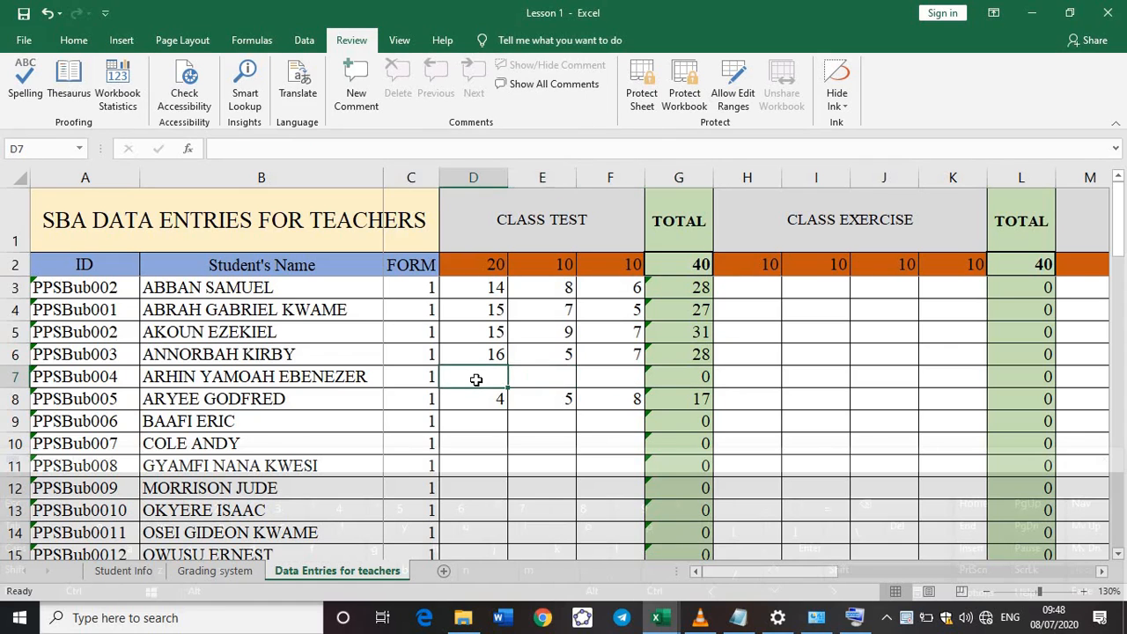
{"action": "type", "text": "4"}
{"action": "key", "text": "Tab"}
{"action": "type", "text": "5"}
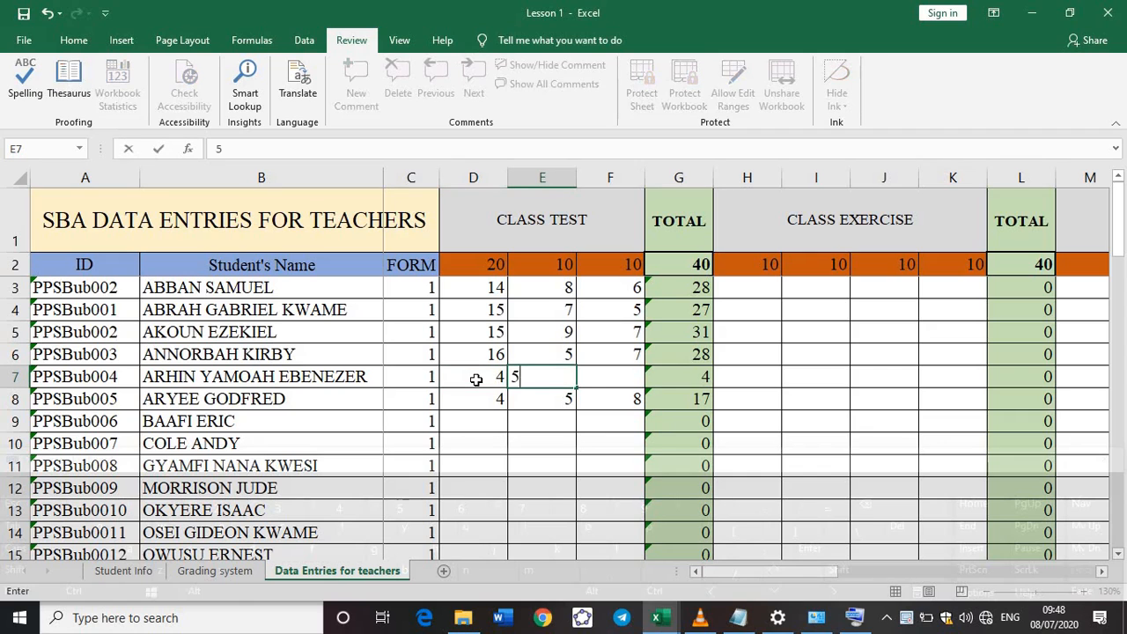
{"action": "key", "text": "Tab"}
{"action": "type", "text": "6"}
{"action": "key", "text": "Tab"}
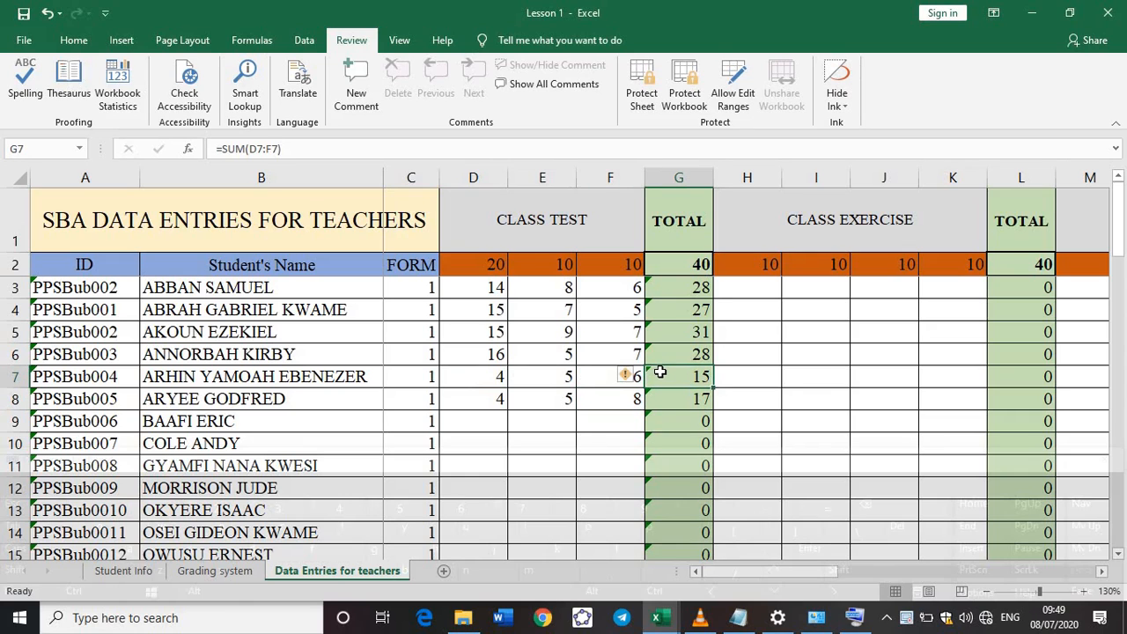
Overwrite the class test total formula in G7 with 25, and again with 655441
{"action": "type", "text": "25"}
{"action": "key", "text": "Return"}
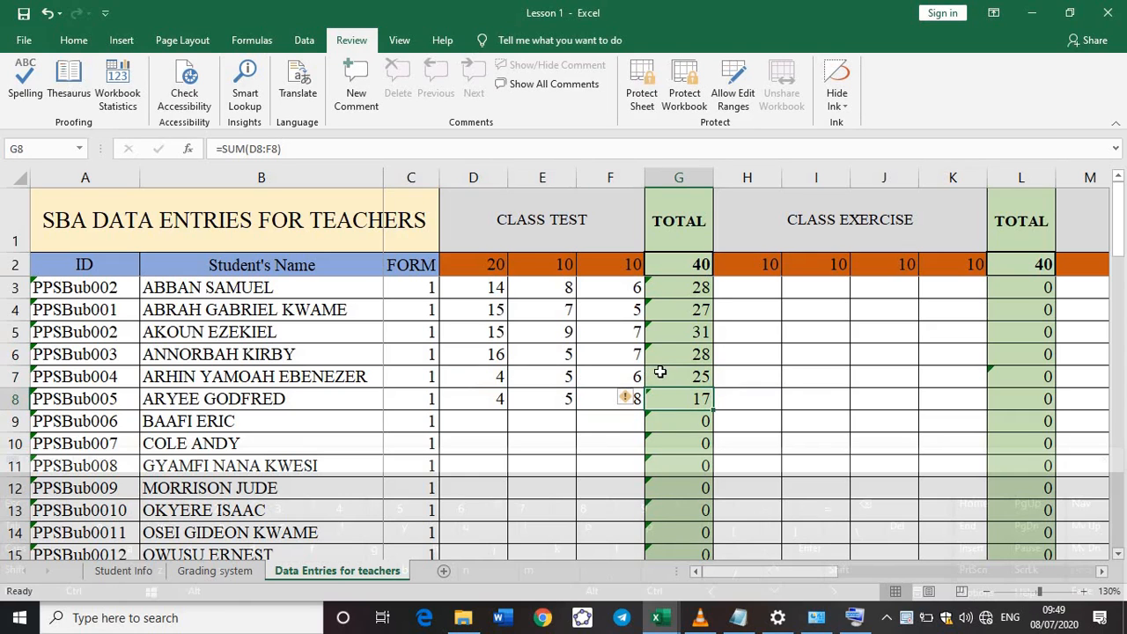
{"action": "left_click", "coordinate": [659, 373]}
{"action": "type", "text": "655441"}
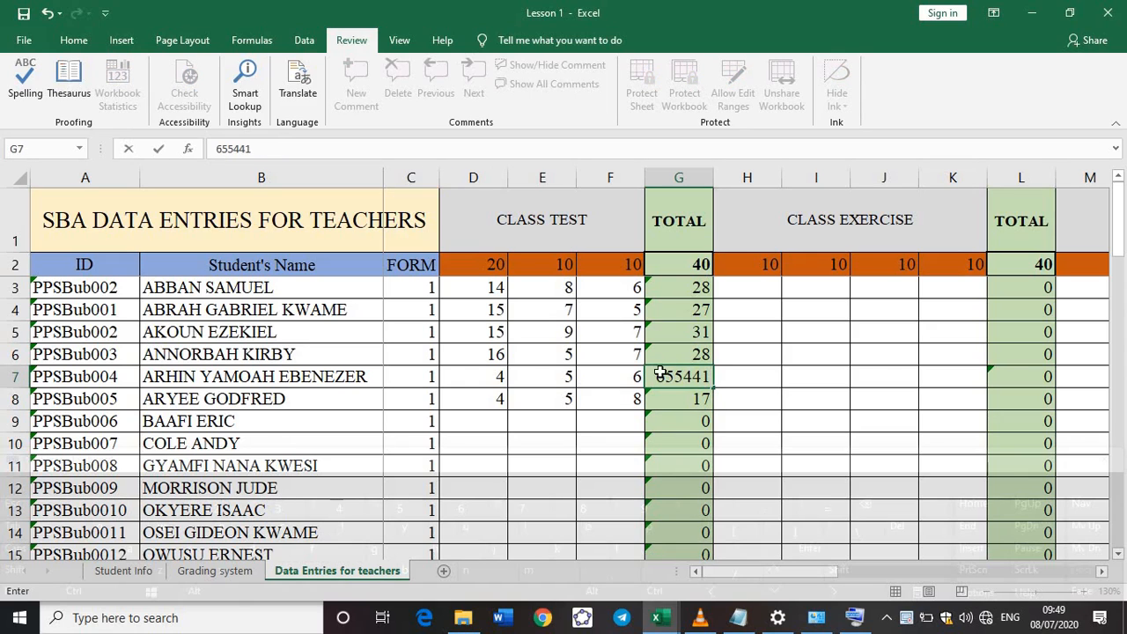
{"action": "key", "text": "Return"}
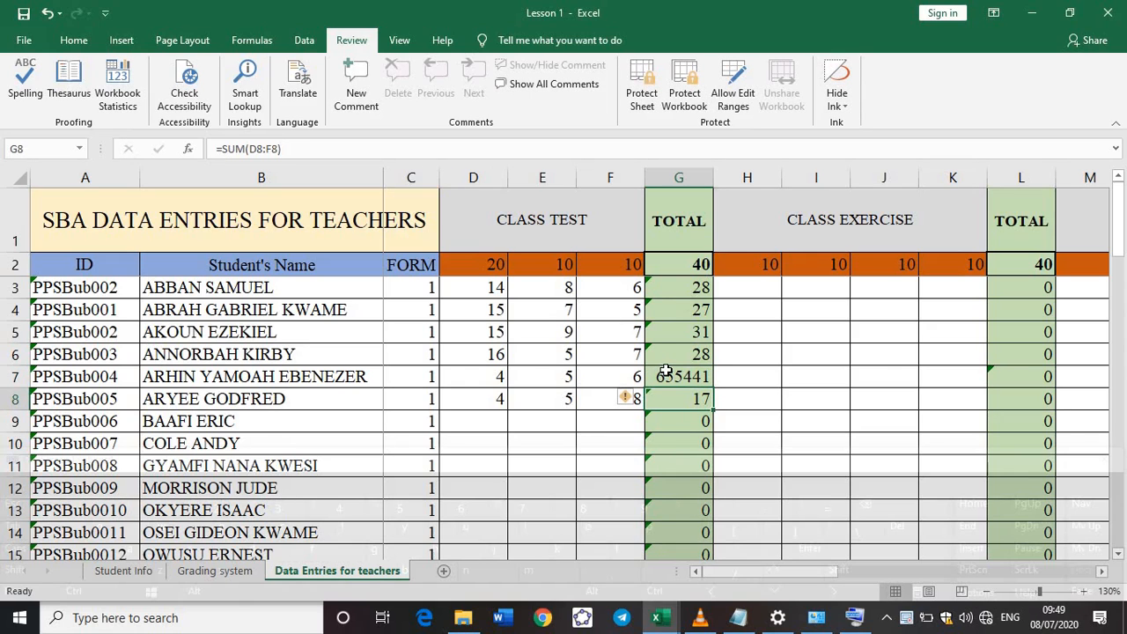
Restore the class test total formula in G7 by filling it down from G6
{"action": "left_click", "coordinate": [696, 357]}
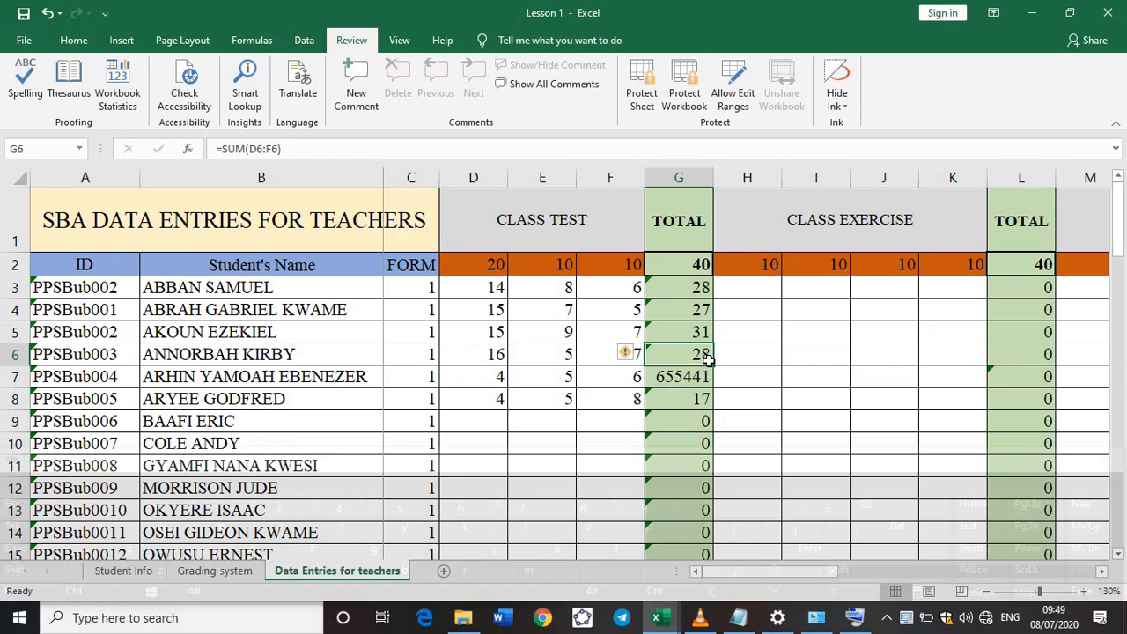
{"action": "left_click_drag", "start_coordinate": [711, 361], "coordinate": [710, 387]}
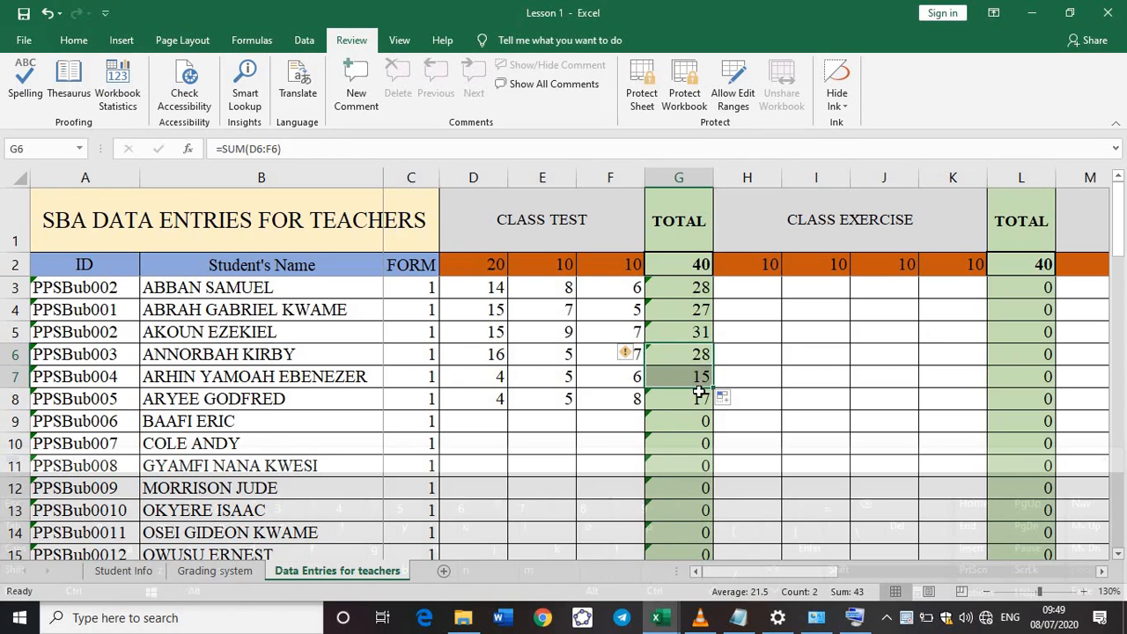
{"action": "left_click", "coordinate": [617, 443]}
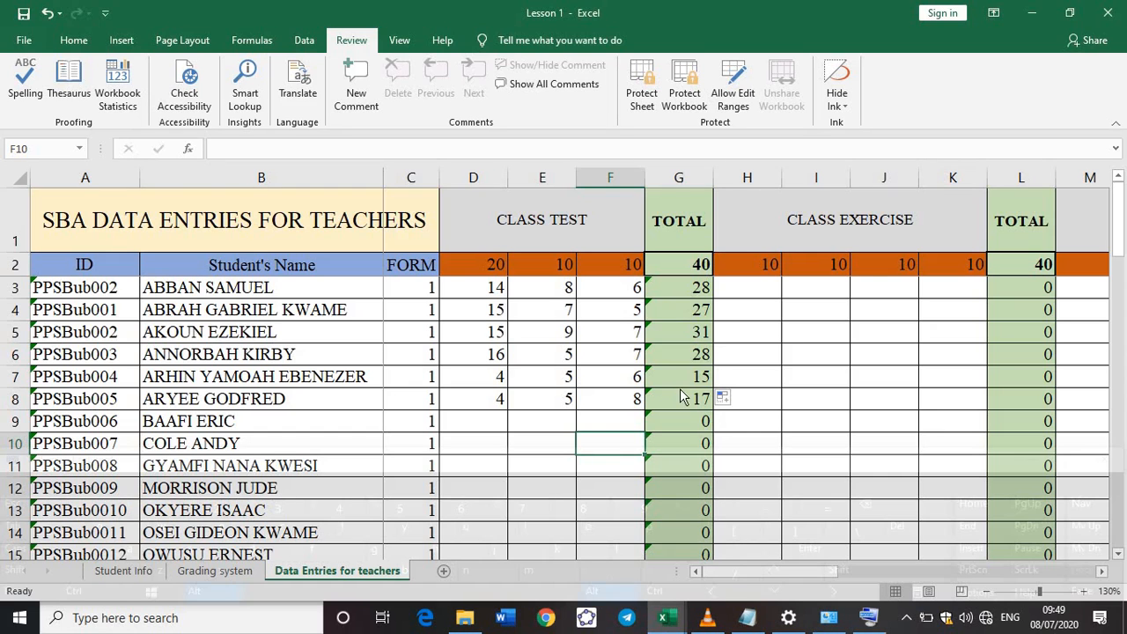
Switch to Notepad to read the heading of the cell-locking notes, and return to the Excel workbook with the on-screen keyboard faded
{"action": "key", "text": "alt+Tab"}
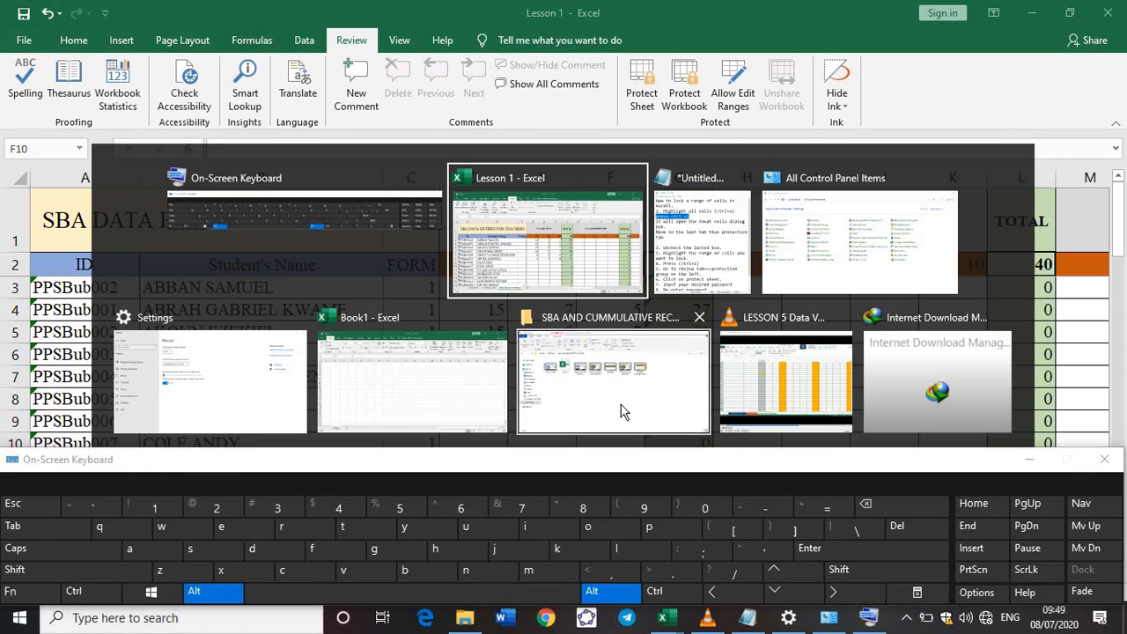
{"action": "key", "text": "Tab"}
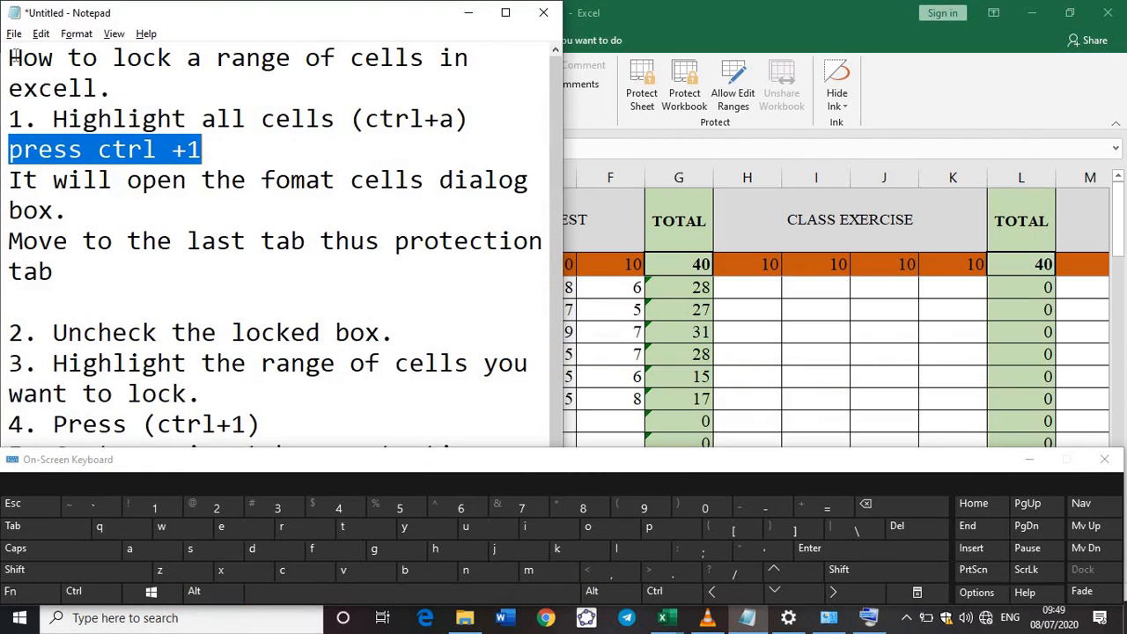
{"action": "left_click_drag", "start_coordinate": [15, 56], "coordinate": [181, 90]}
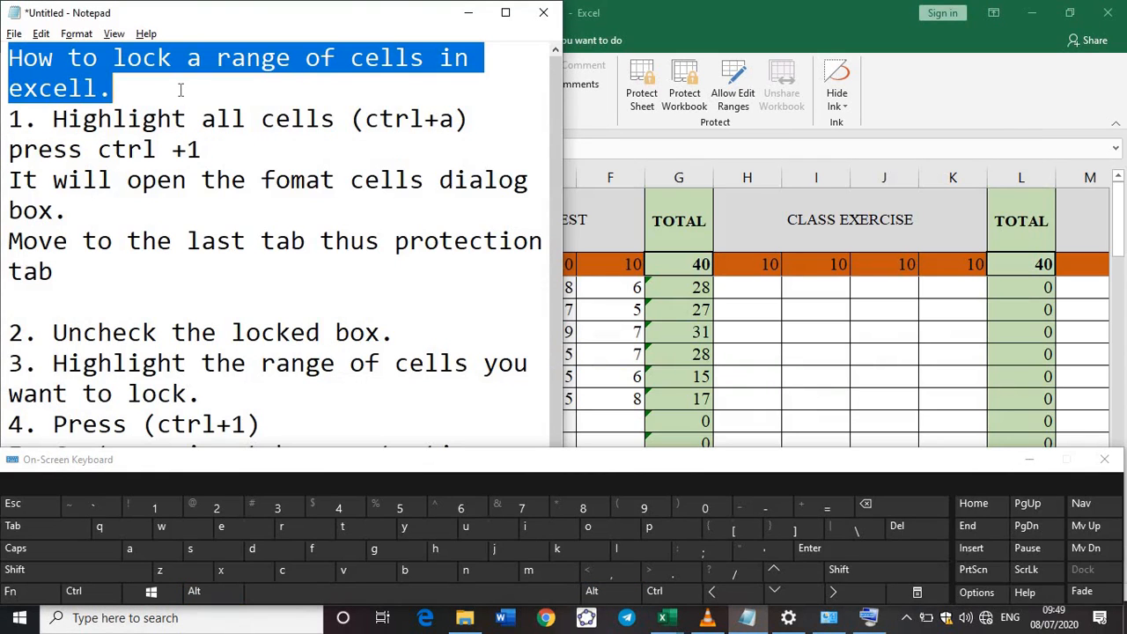
{"action": "left_click", "coordinate": [705, 324]}
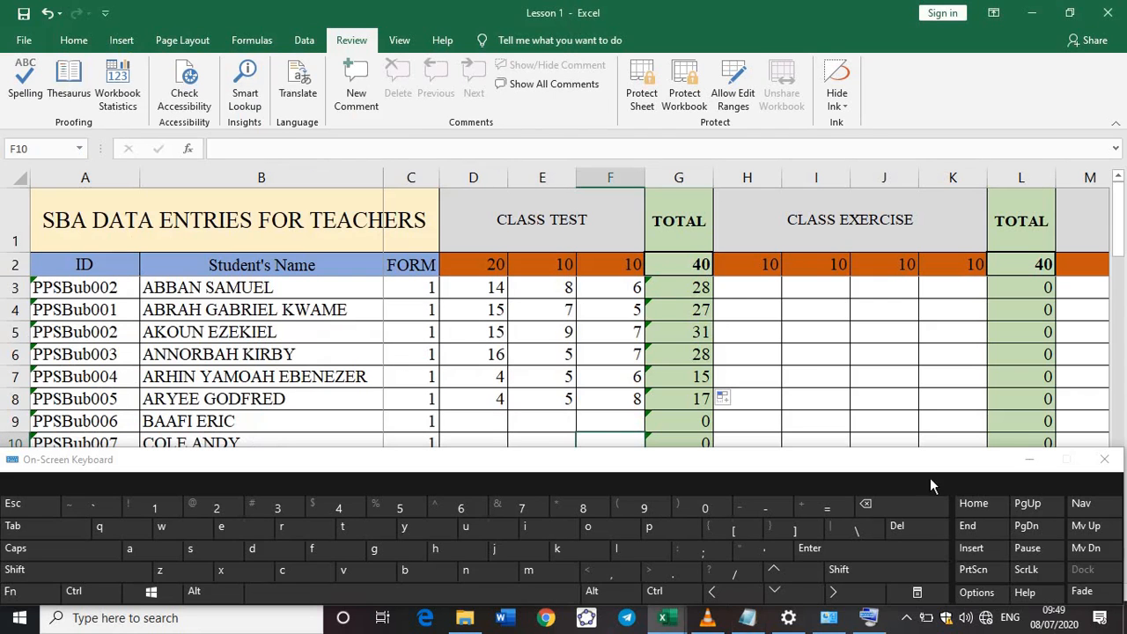
{"action": "left_click", "coordinate": [1117, 591]}
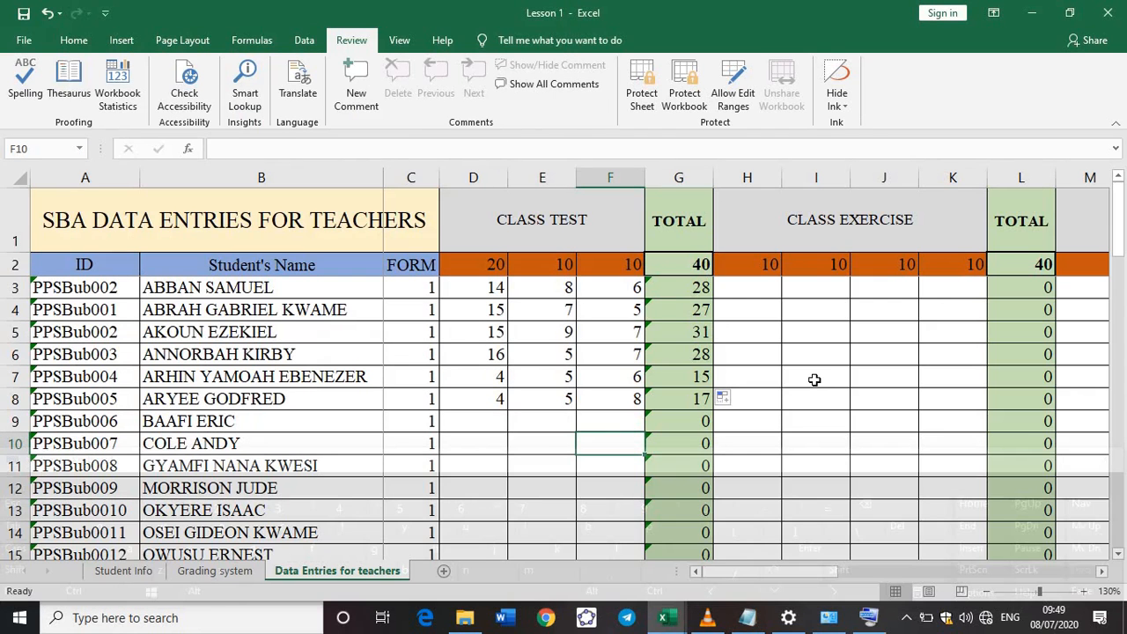
Select every cell of the Data Entries for teachers sheet and check the follow-up instruction for that selection in the Notepad notes
{"action": "key", "text": "ctrl+a"}
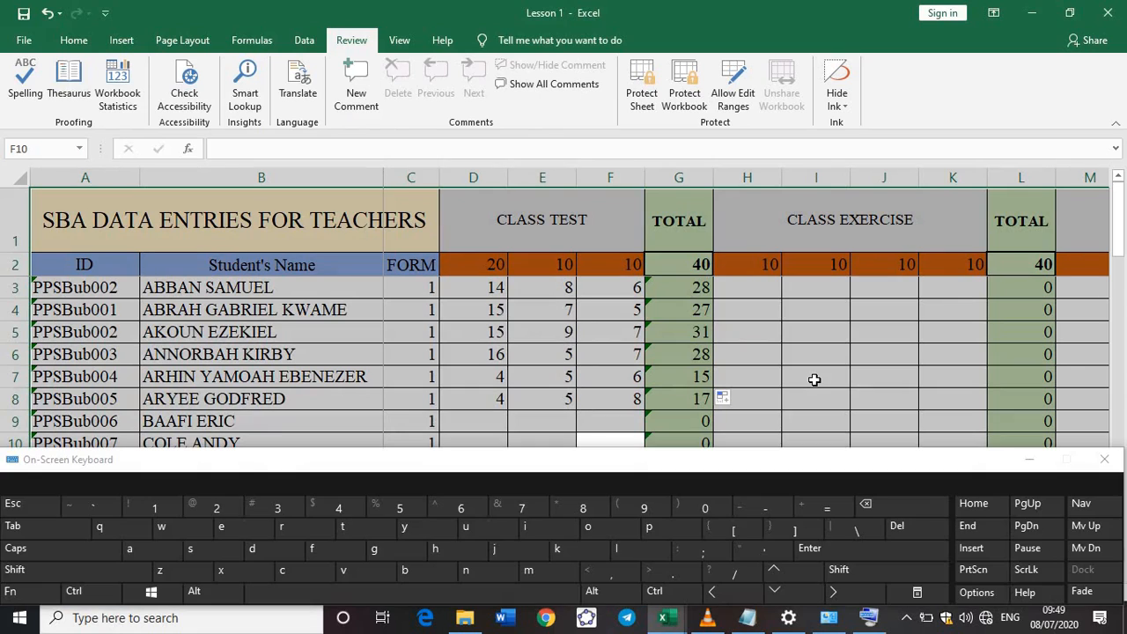
{"action": "key", "text": "ctrl+a"}
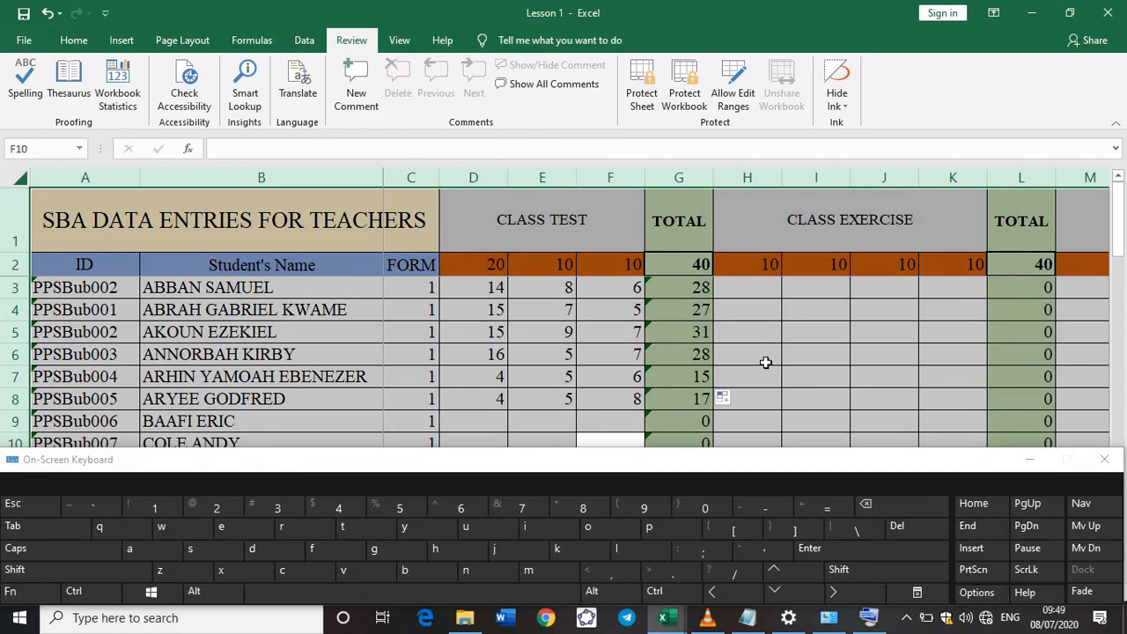
{"action": "key", "text": "alt+Tab"}
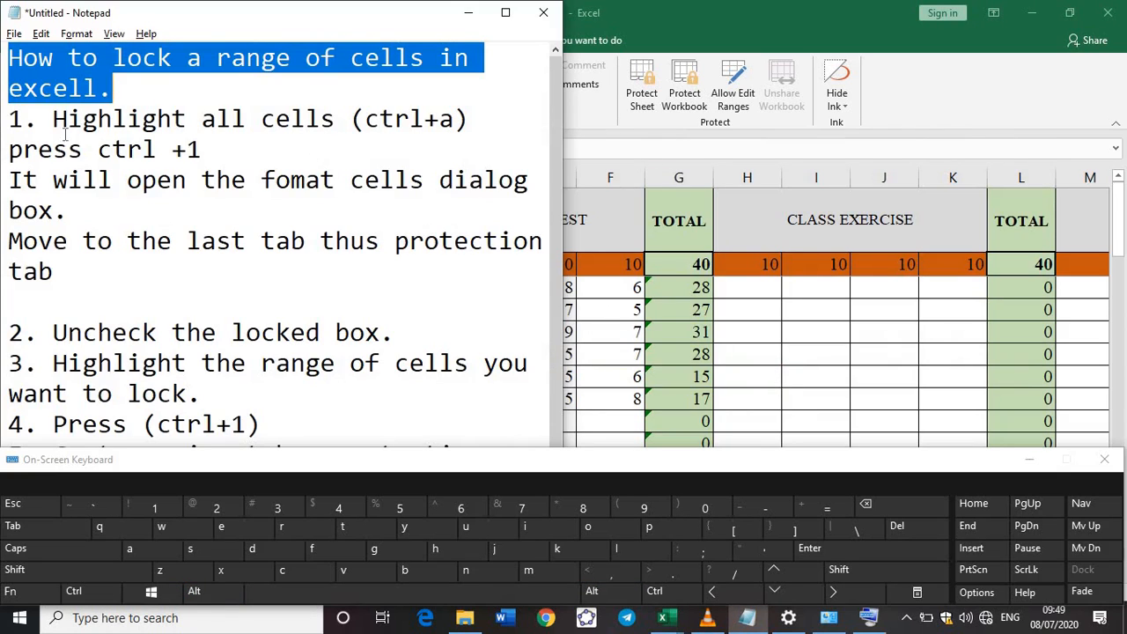
{"action": "left_click_drag", "start_coordinate": [11, 145], "coordinate": [247, 158]}
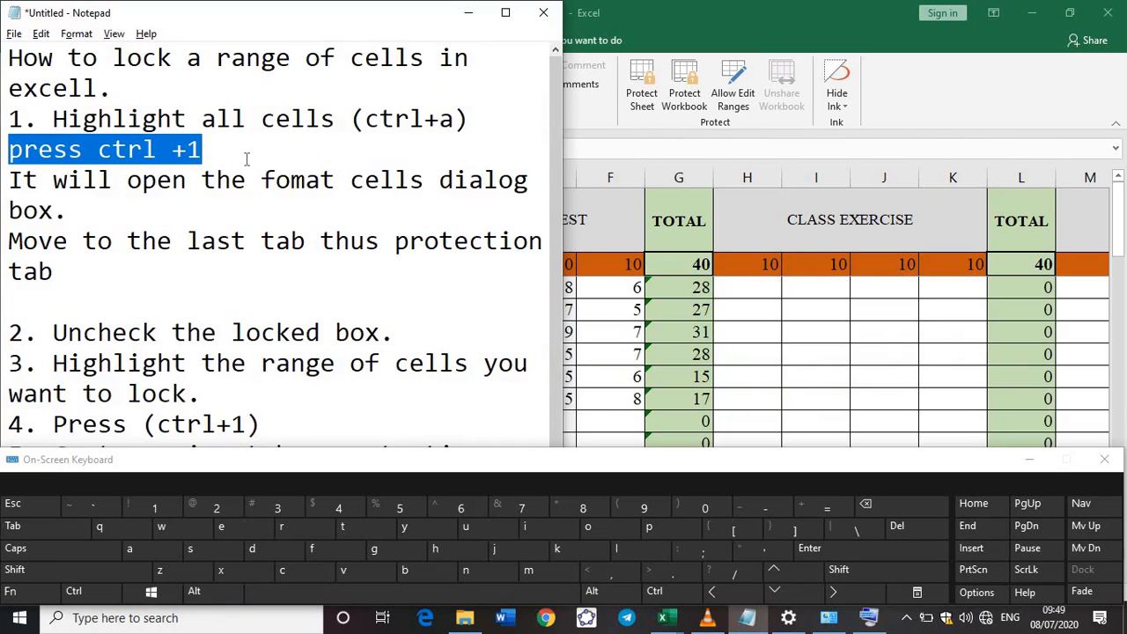
{"action": "left_click", "coordinate": [731, 305]}
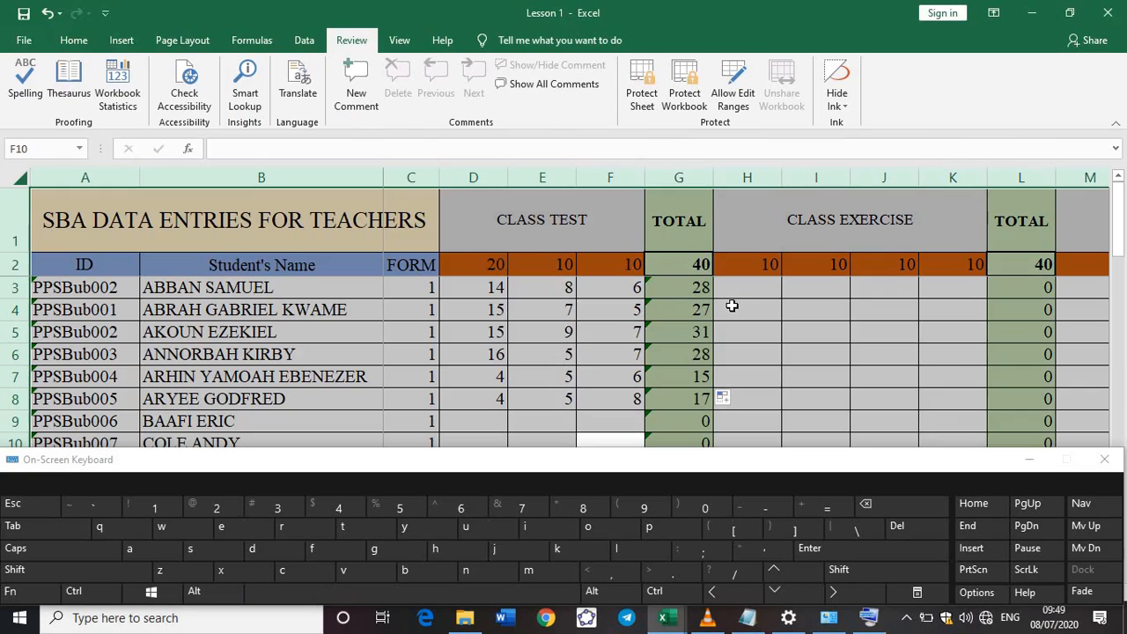
Turn off the Locked protection option for all selected cells in Format Cells and apply it
{"action": "key", "text": "ctrl"}
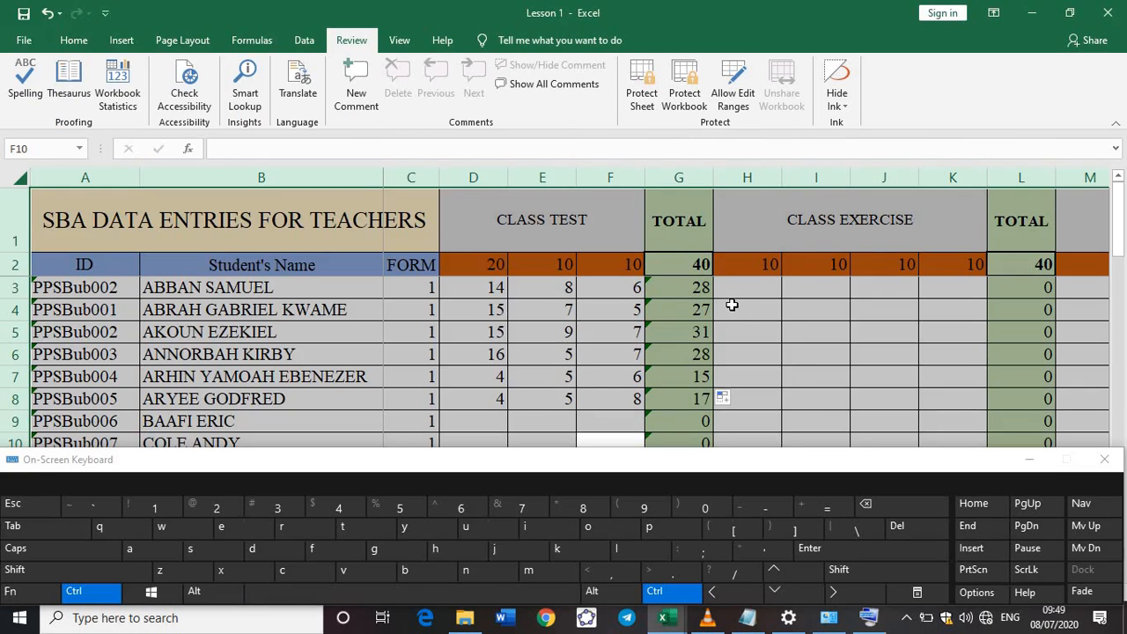
{"action": "key", "text": "ctrl+1"}
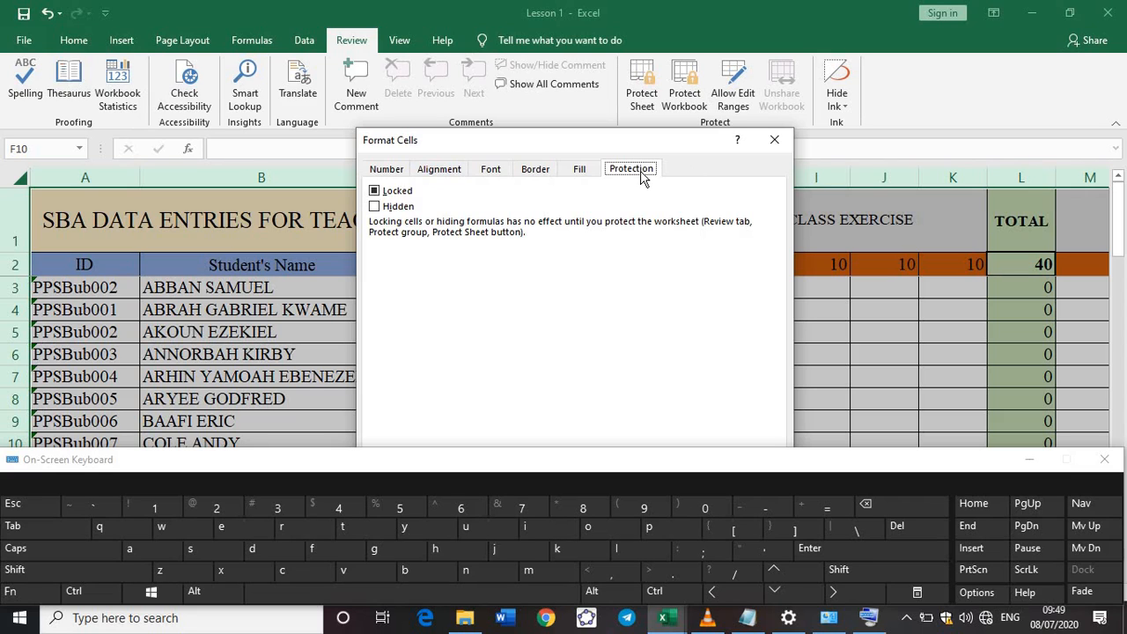
{"action": "left_click", "coordinate": [394, 169]}
{"action": "mouse_move", "coordinate": [446, 152]}
{"action": "left_mouse_down"}
{"action": "mouse_move", "coordinate": [452, 118]}
{"action": "mouse_move", "coordinate": [440, 137]}
{"action": "left_mouse_up"}
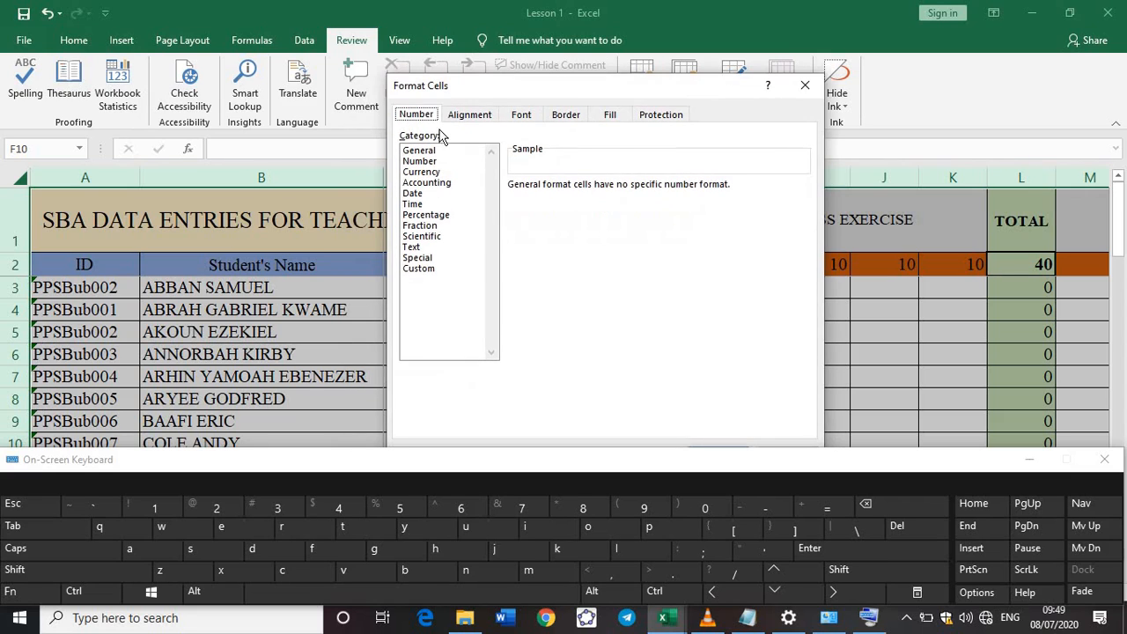
{"action": "left_click", "coordinate": [662, 115]}
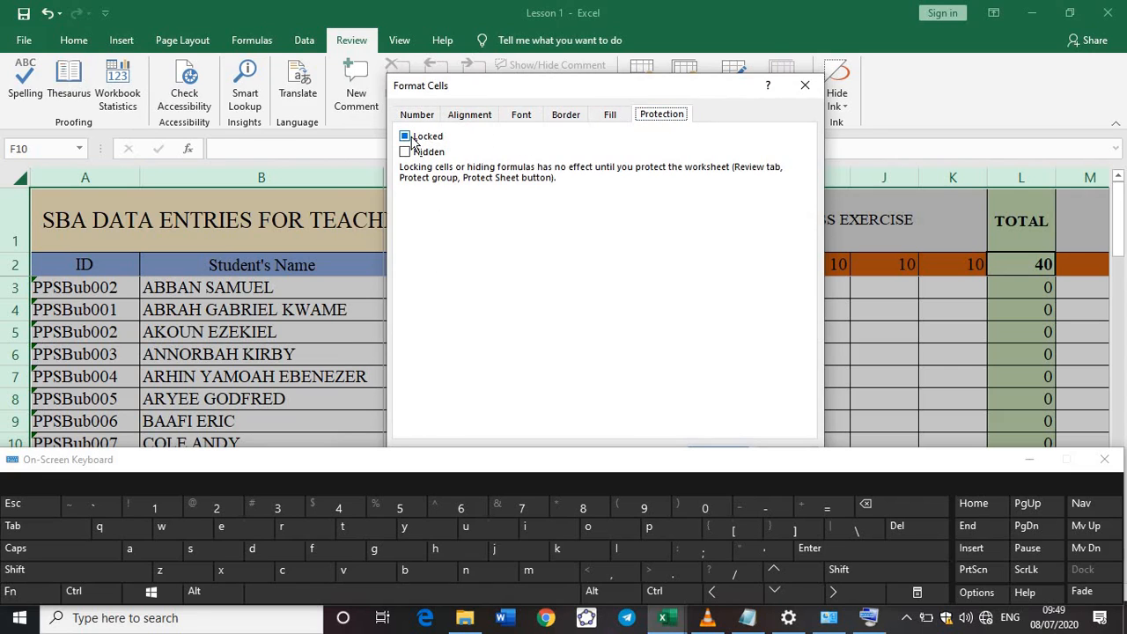
{"action": "left_click", "coordinate": [415, 142]}
{"action": "left_click_drag", "start_coordinate": [503, 90], "coordinate": [476, 53]}
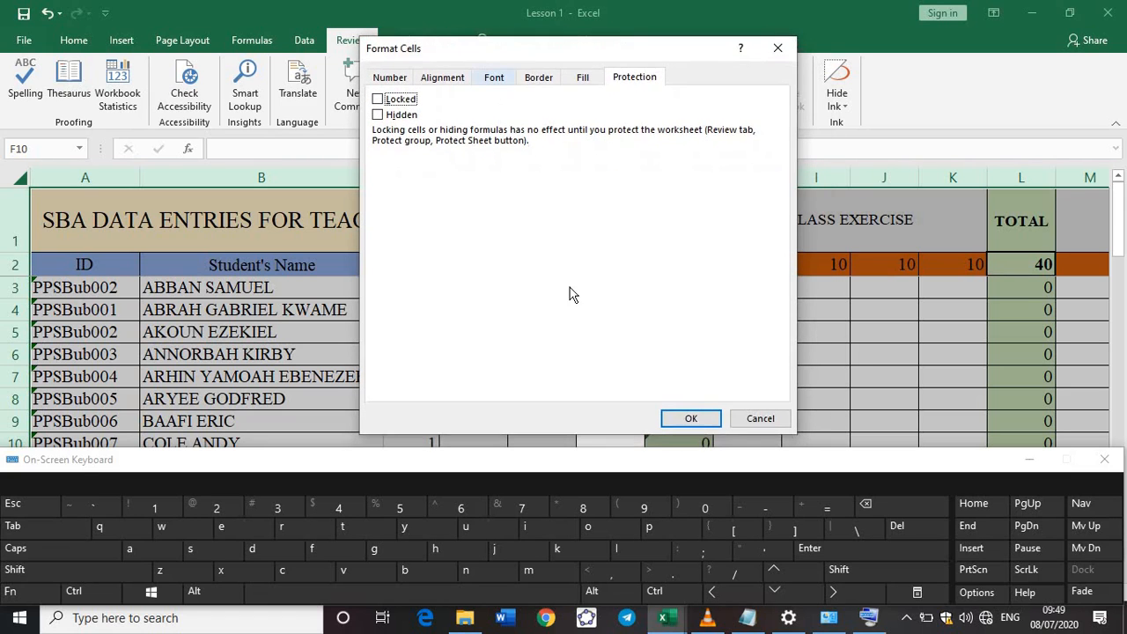
{"action": "left_click", "coordinate": [693, 419]}
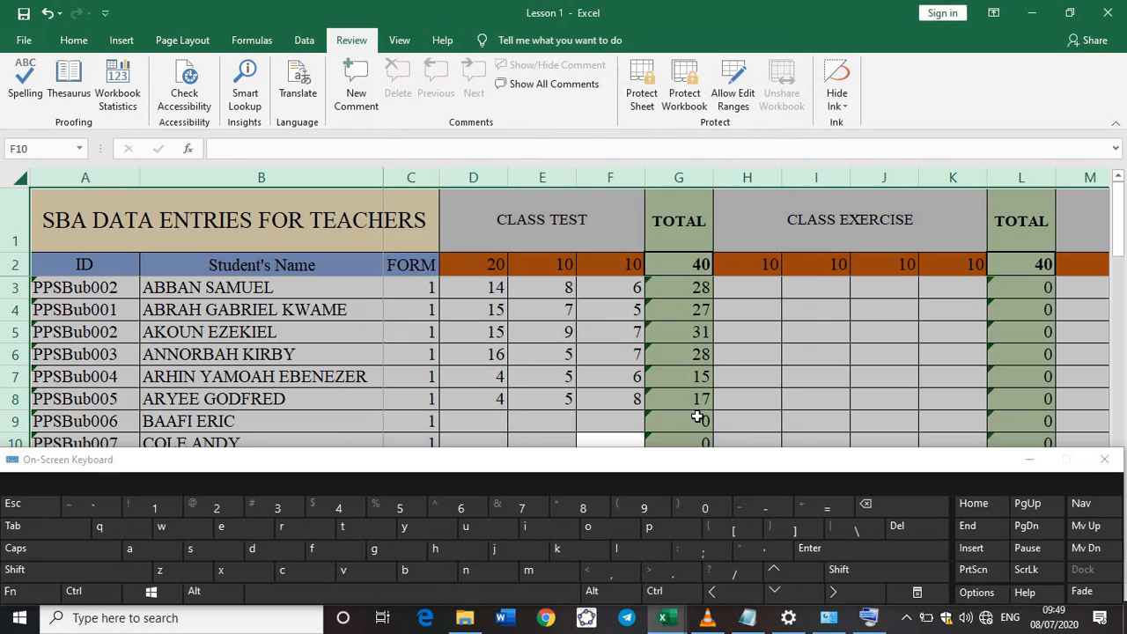
Review the Notepad instructions from opening the Format Cells dialog to highlighting the range to lock, and return to Excel
{"action": "key", "text": "alt+Tab"}
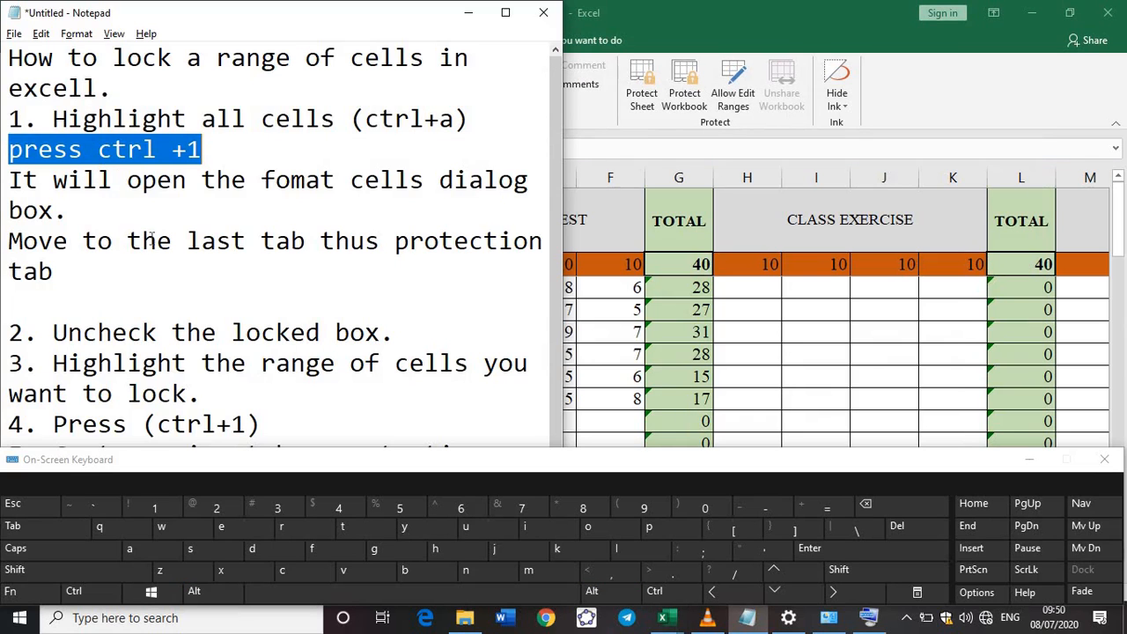
{"action": "left_click_drag", "start_coordinate": [9, 181], "coordinate": [69, 211]}
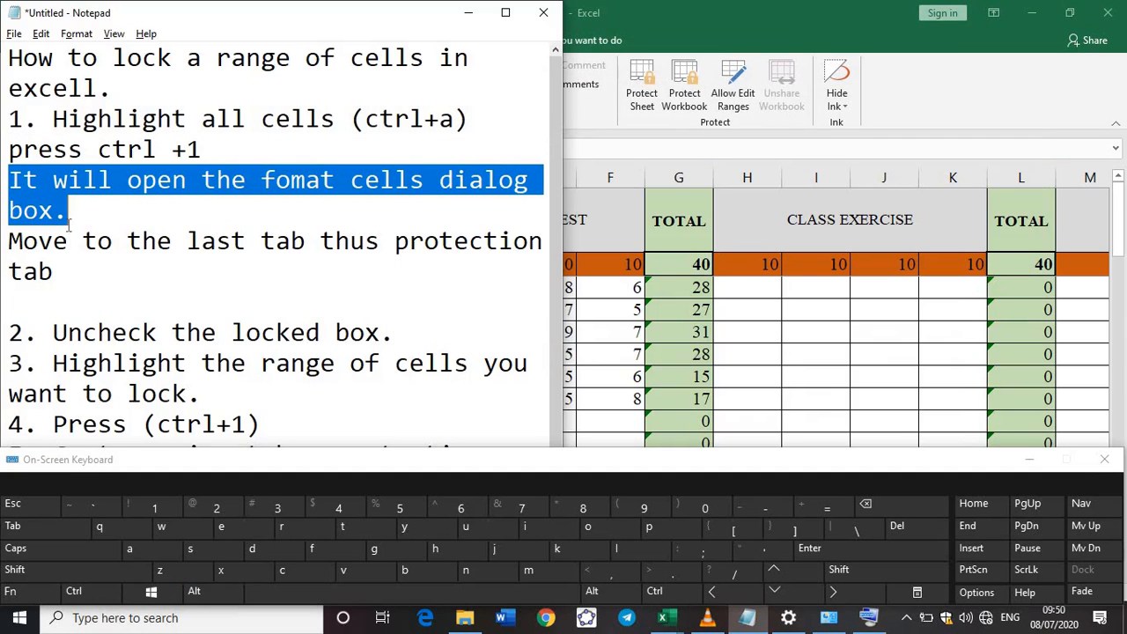
{"action": "left_click", "coordinate": [4, 240]}
{"action": "left_click_drag", "start_coordinate": [64, 297], "coordinate": [67, 294]}
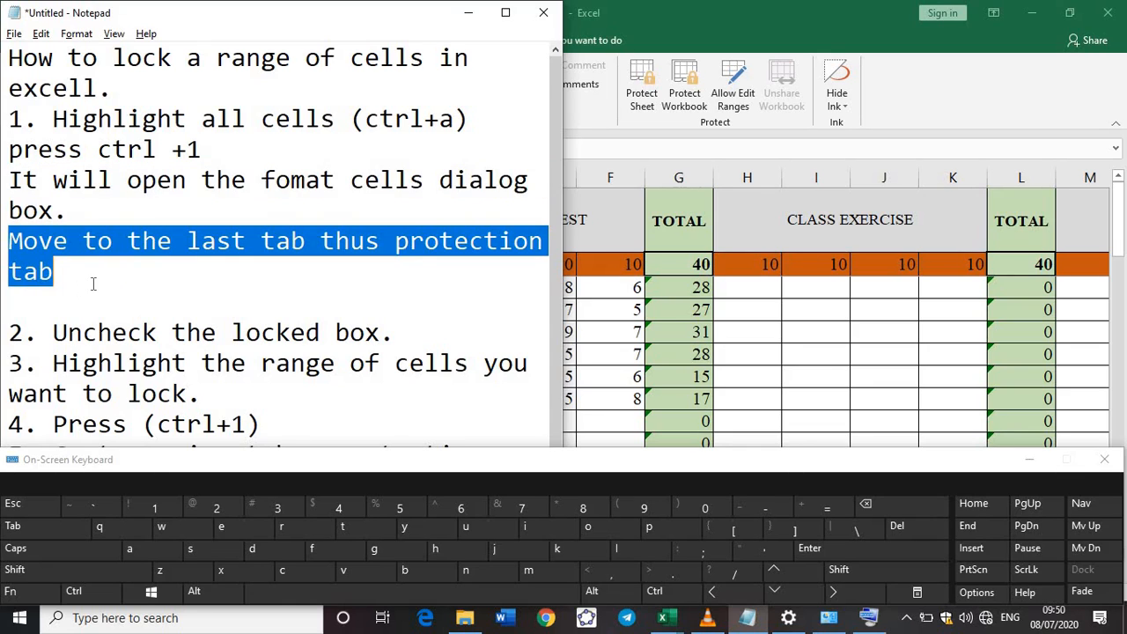
{"action": "left_click_drag", "start_coordinate": [67, 333], "coordinate": [399, 330]}
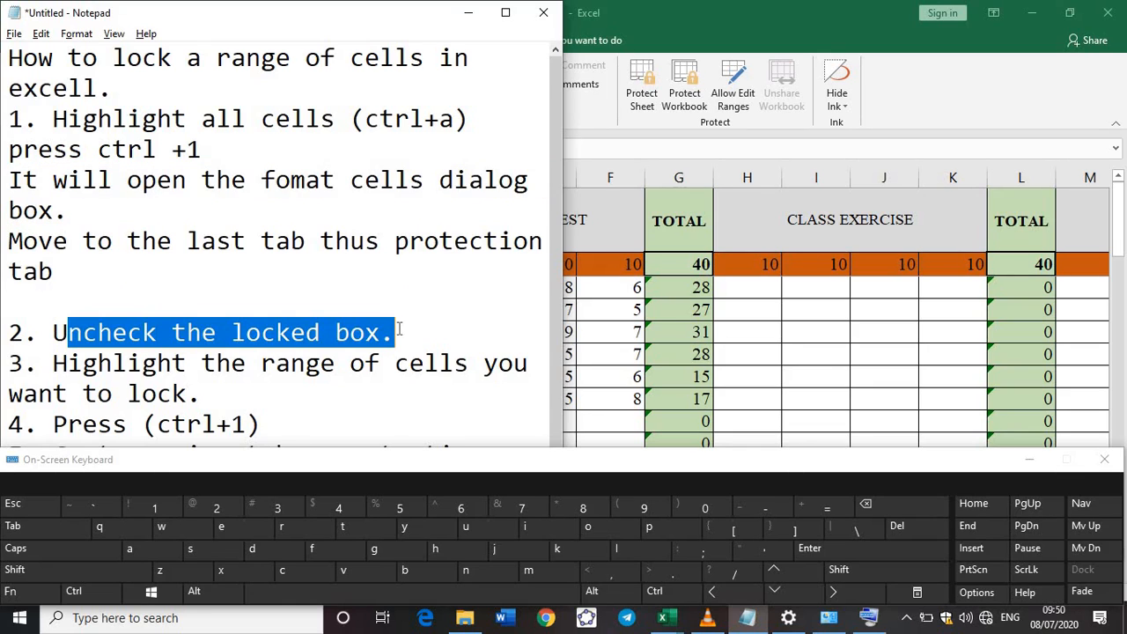
{"action": "left_click", "coordinate": [99, 332]}
{"action": "scroll", "coordinate": [190, 295], "scroll_direction": "down", "scroll_amount": 1}
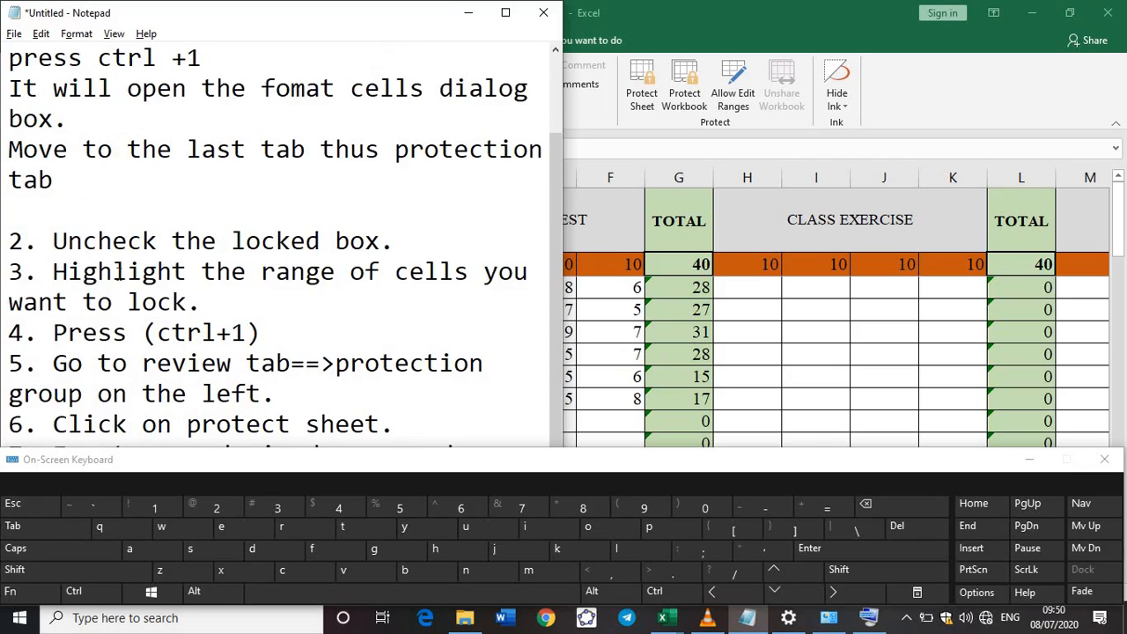
{"action": "left_click_drag", "start_coordinate": [53, 271], "coordinate": [354, 301]}
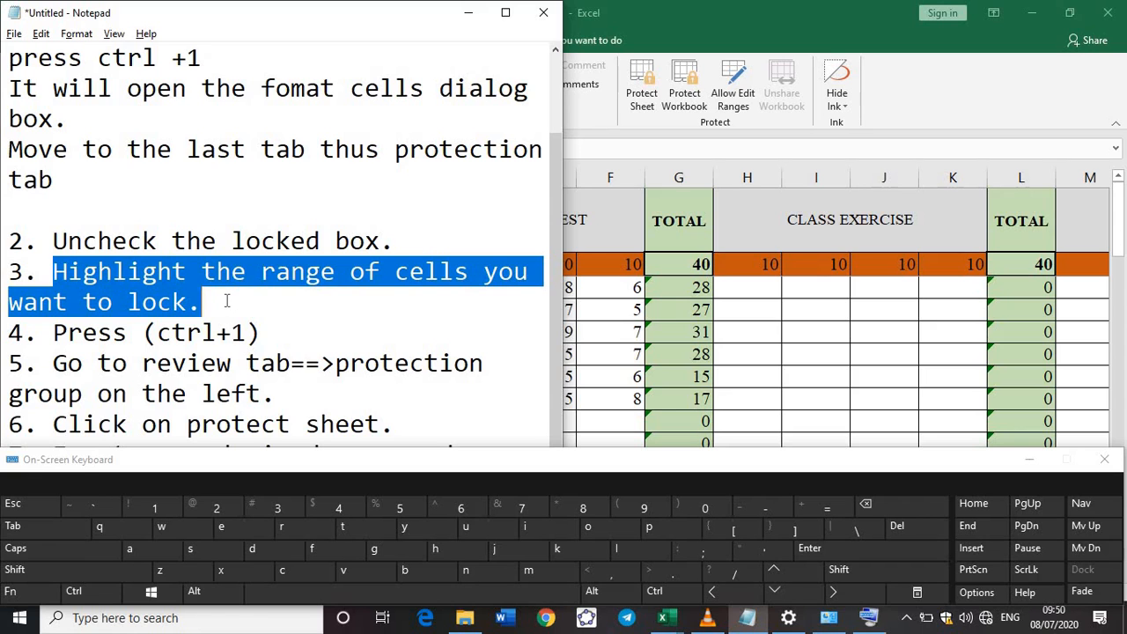
{"action": "key", "text": "alt+Tab"}
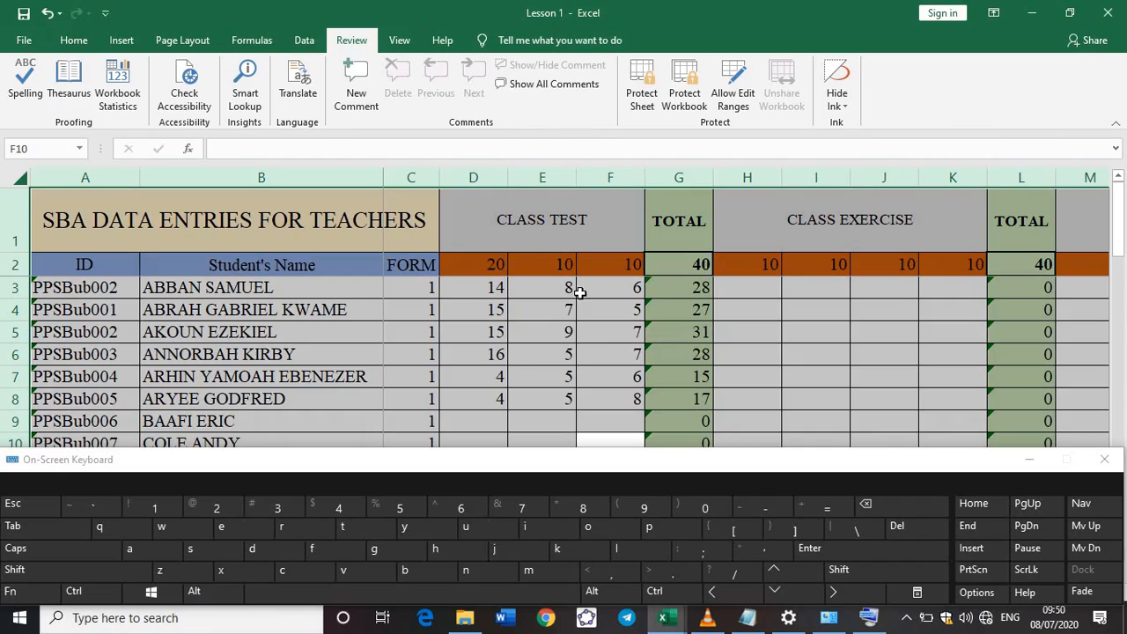
Zoom out the Data Entries for teachers sheet to fit all its columns and minimize the on-screen keyboard
{"action": "left_click", "coordinate": [683, 286]}
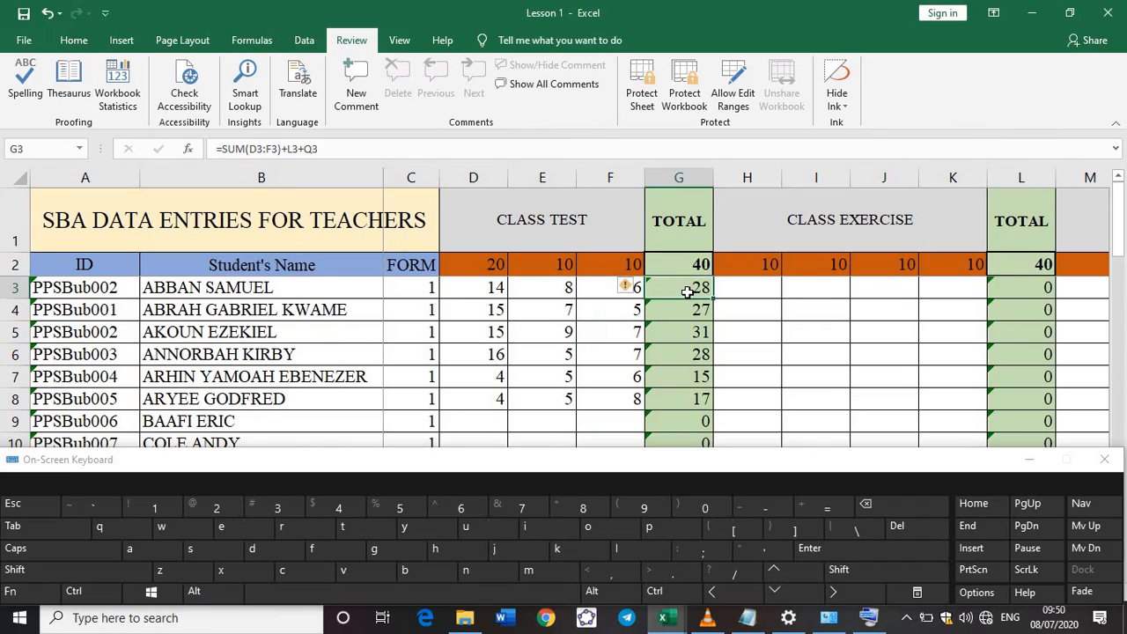
{"action": "scroll", "coordinate": [687, 293], "scroll_direction": "down", "scroll_amount": 3, "text": "ctrl"}
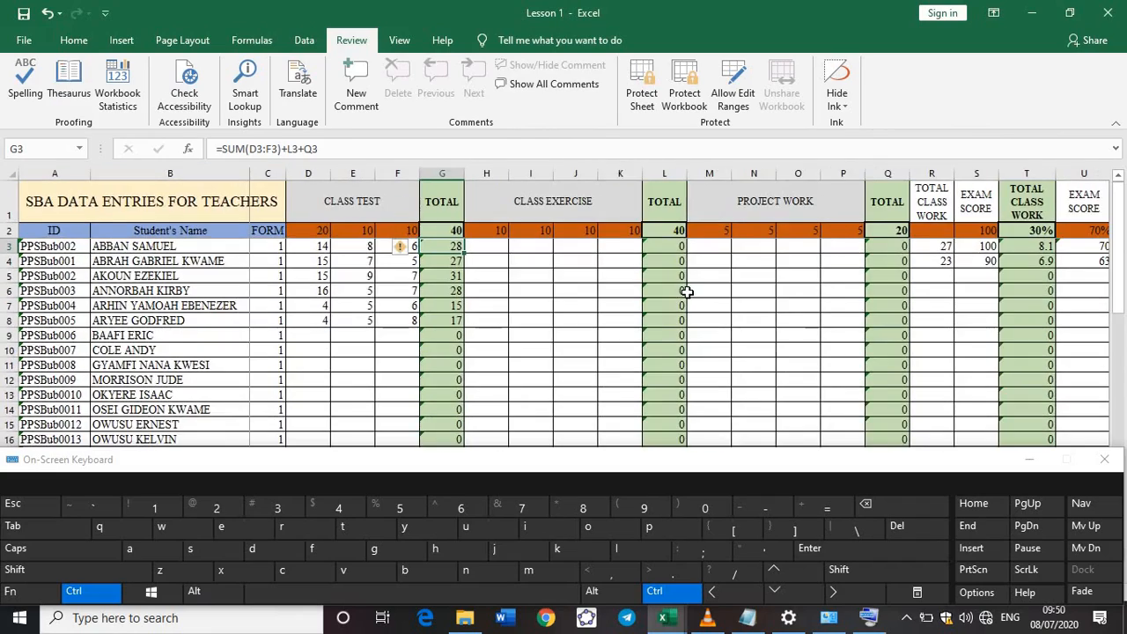
{"action": "scroll", "coordinate": [687, 292], "scroll_direction": "down", "scroll_amount": 4, "text": "ctrl"}
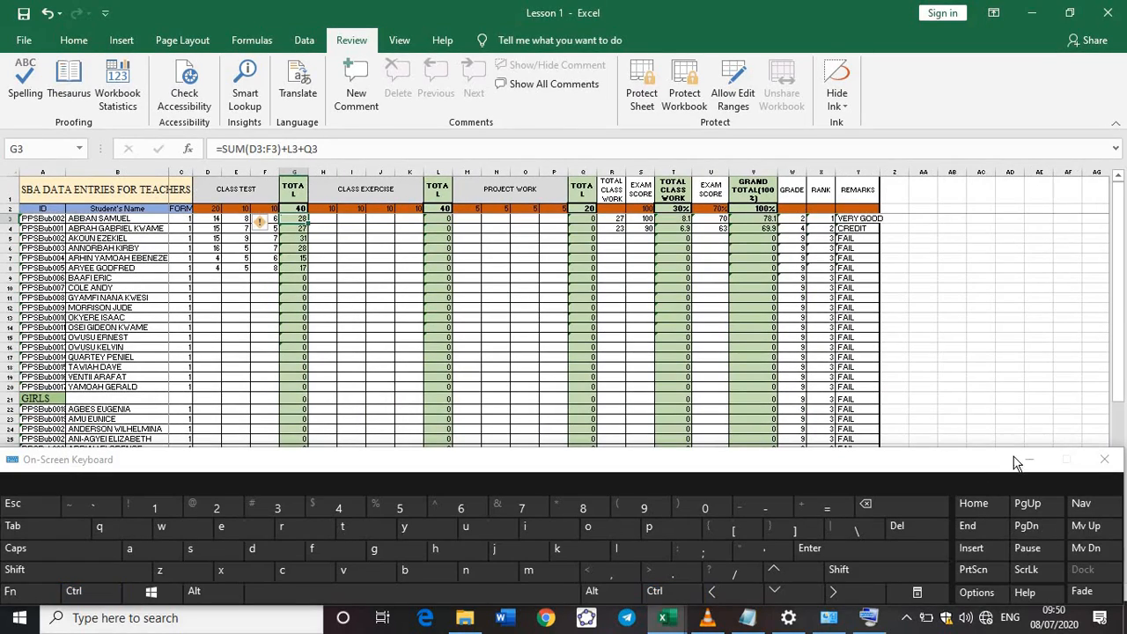
{"action": "left_click", "coordinate": [1023, 459]}
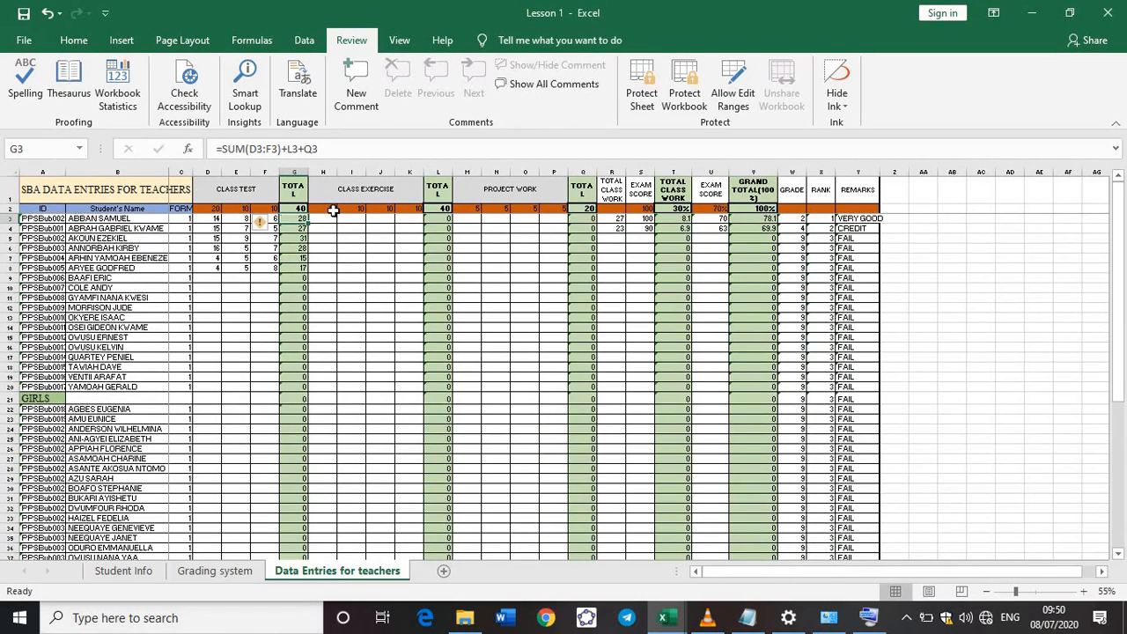
{"action": "left_click_drag", "start_coordinate": [299, 217], "coordinate": [292, 537]}
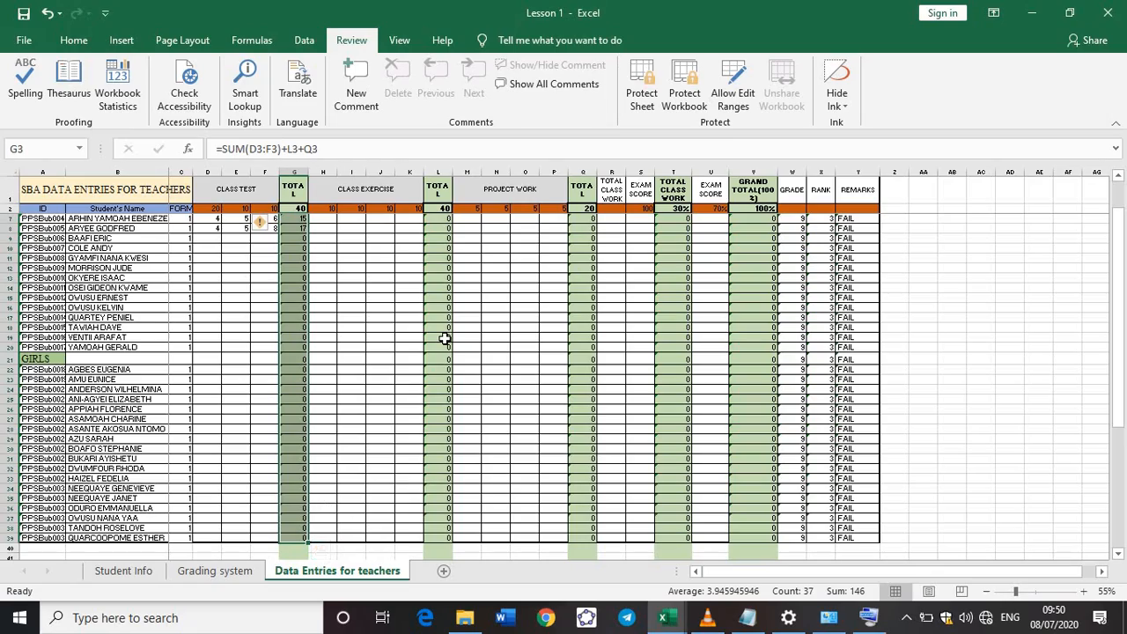
{"action": "key", "text": "ctrl+q"}
{"action": "scroll", "coordinate": [406, 302], "scroll_direction": "up", "scroll_amount": 2}
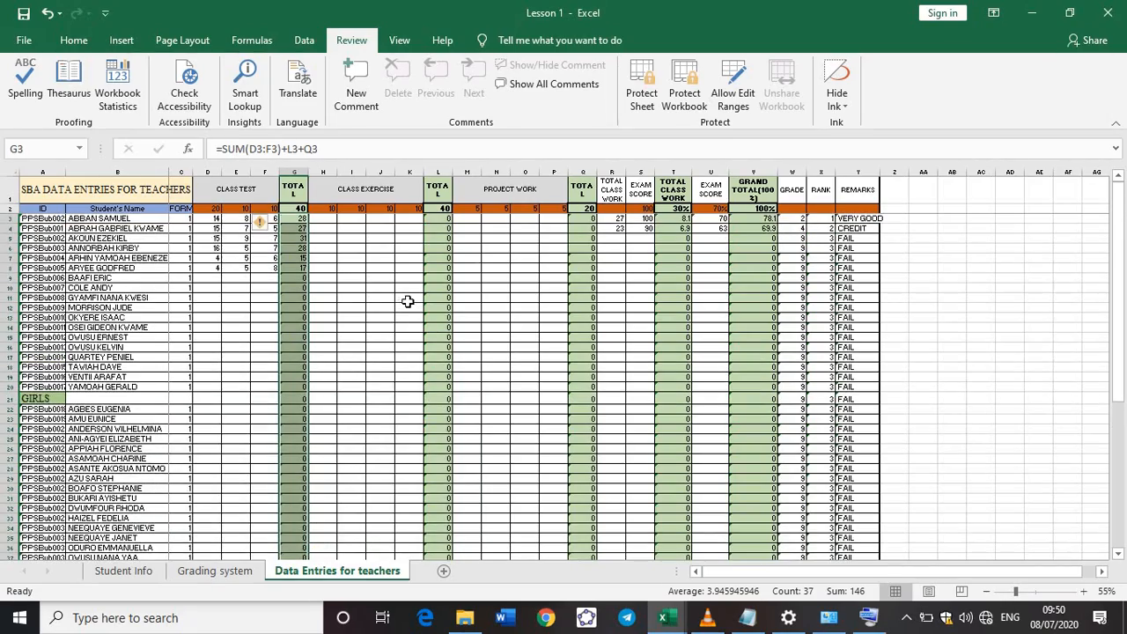
{"action": "scroll", "coordinate": [410, 302], "scroll_direction": "up", "scroll_amount": 3}
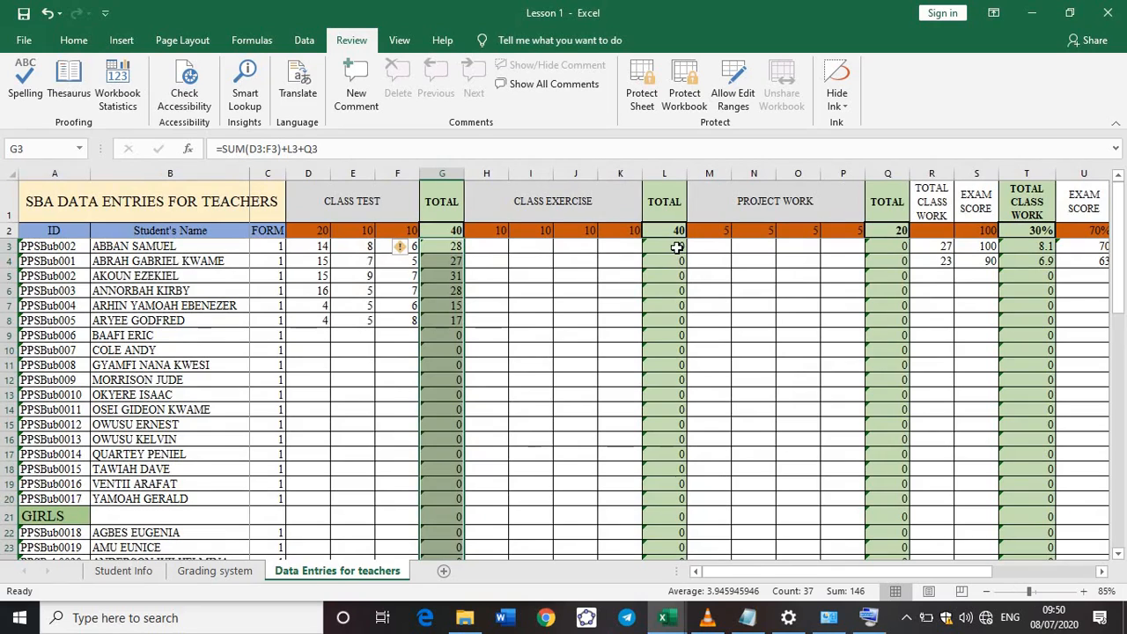
{"action": "left_click", "coordinate": [676, 247]}
{"action": "left_click_drag", "start_coordinate": [676, 247], "coordinate": [674, 350]}
{"action": "left_click", "coordinate": [453, 246]}
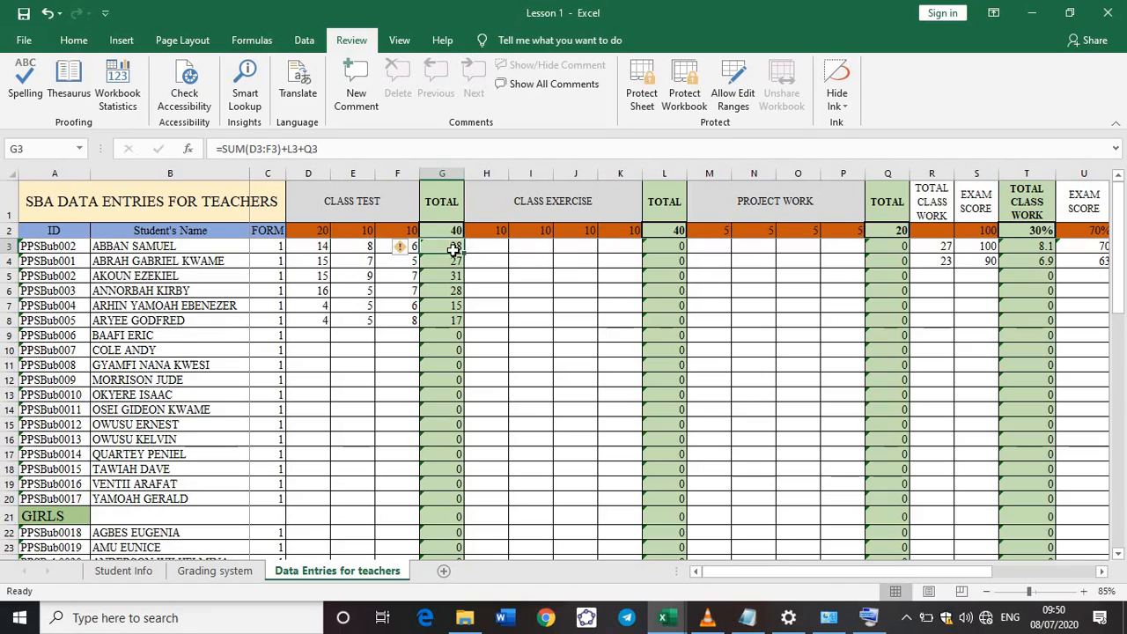
Select the class test totals G3:G39 together with the class exercise totals L3:L39
{"action": "left_click_drag", "start_coordinate": [453, 250], "coordinate": [459, 539]}
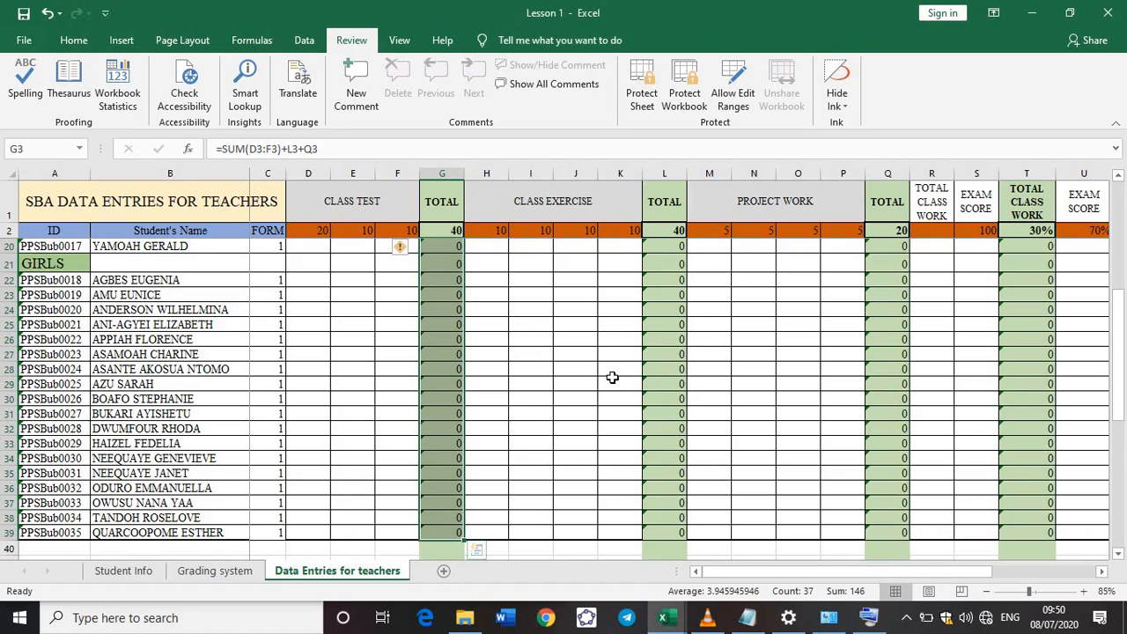
{"action": "key", "text": "ctrl+q"}
{"action": "scroll", "coordinate": [616, 372], "scroll_direction": "up", "scroll_amount": 6}
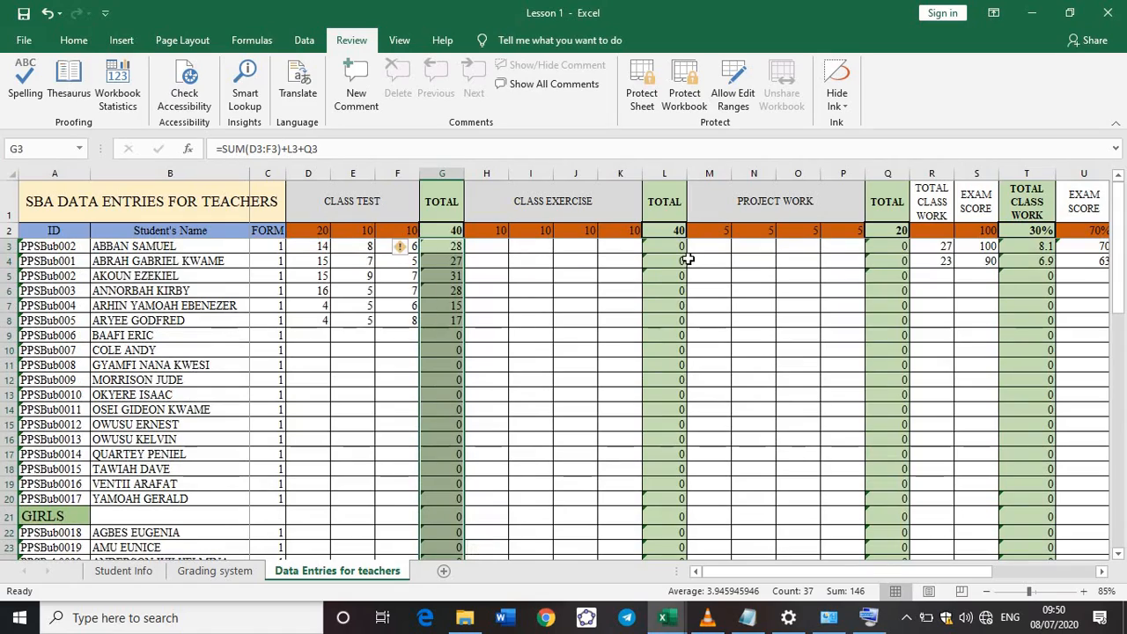
{"action": "left_click_drag", "start_coordinate": [677, 245], "coordinate": [684, 499]}
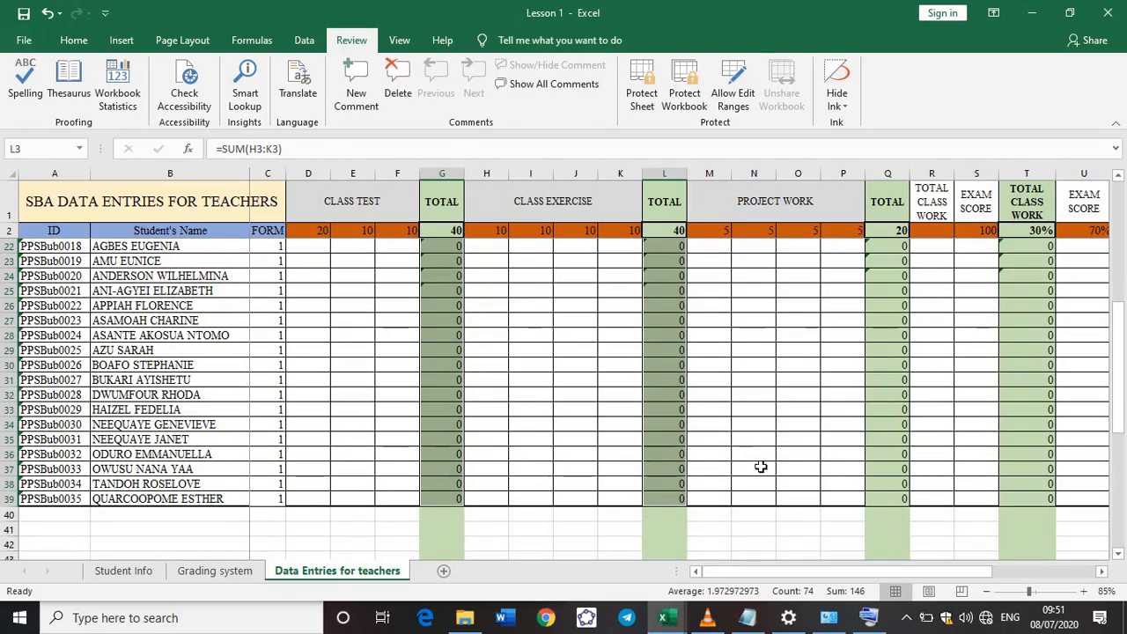
Add the project work totals Q3:Q39, total class work T3:T39 and grand totals V3:V39 to the selection
{"action": "left_click_drag", "start_coordinate": [848, 572], "coordinate": [901, 572]}
{"action": "scroll", "coordinate": [815, 448], "scroll_direction": "up", "scroll_amount": 3}
{"action": "scroll", "coordinate": [814, 447], "scroll_direction": "up", "scroll_amount": 4}
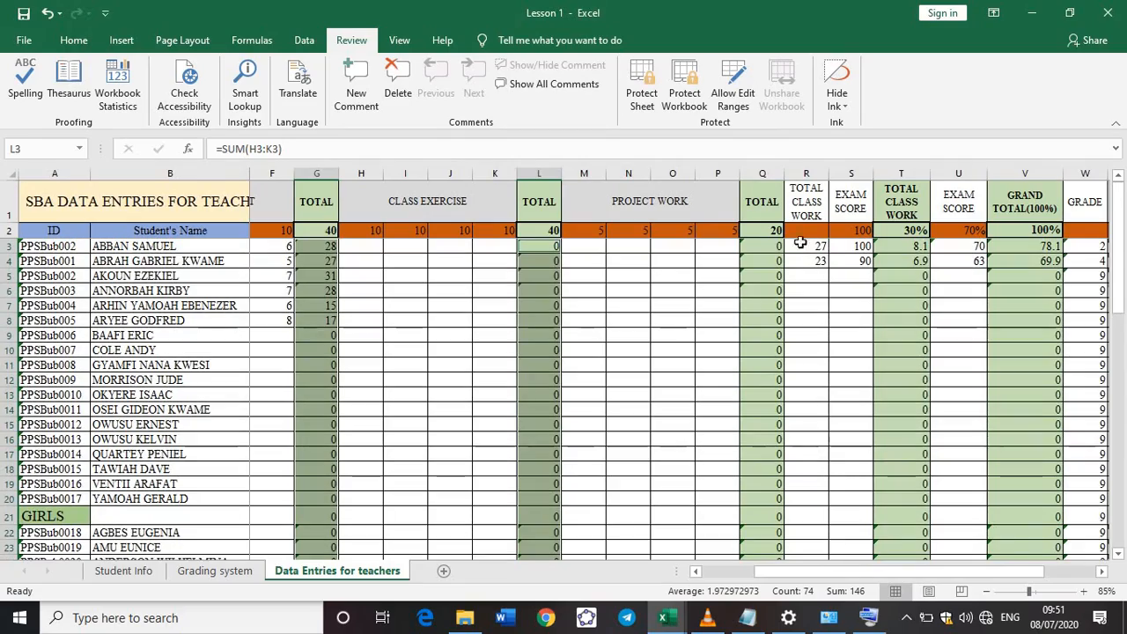
{"action": "left_click_drag", "start_coordinate": [777, 246], "coordinate": [812, 588]}
{"action": "left_click_drag", "start_coordinate": [880, 571], "coordinate": [868, 521]}
{"action": "scroll", "coordinate": [801, 440], "scroll_direction": "up", "scroll_amount": 6}
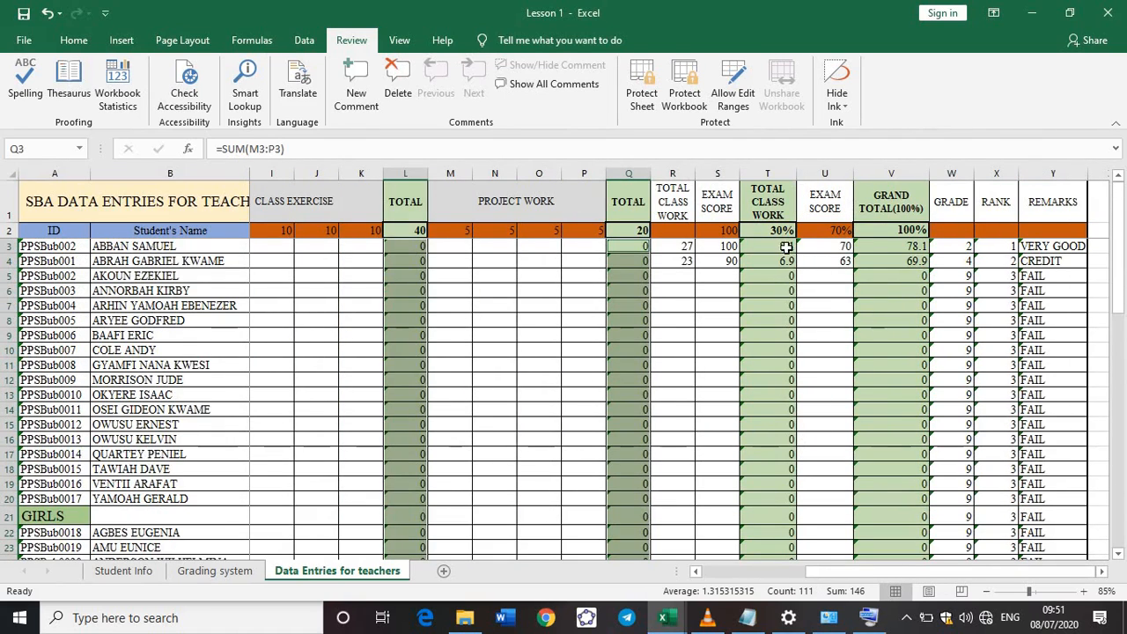
{"action": "left_click_drag", "start_coordinate": [785, 246], "coordinate": [763, 544]}
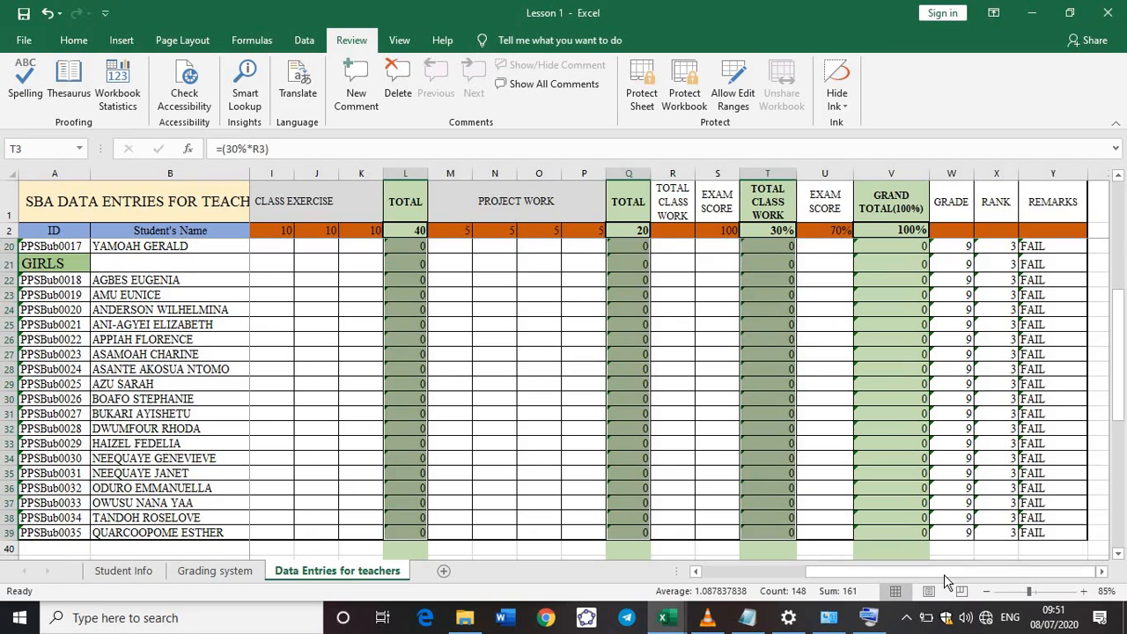
{"action": "scroll", "coordinate": [964, 423], "scroll_direction": "up", "scroll_amount": 6}
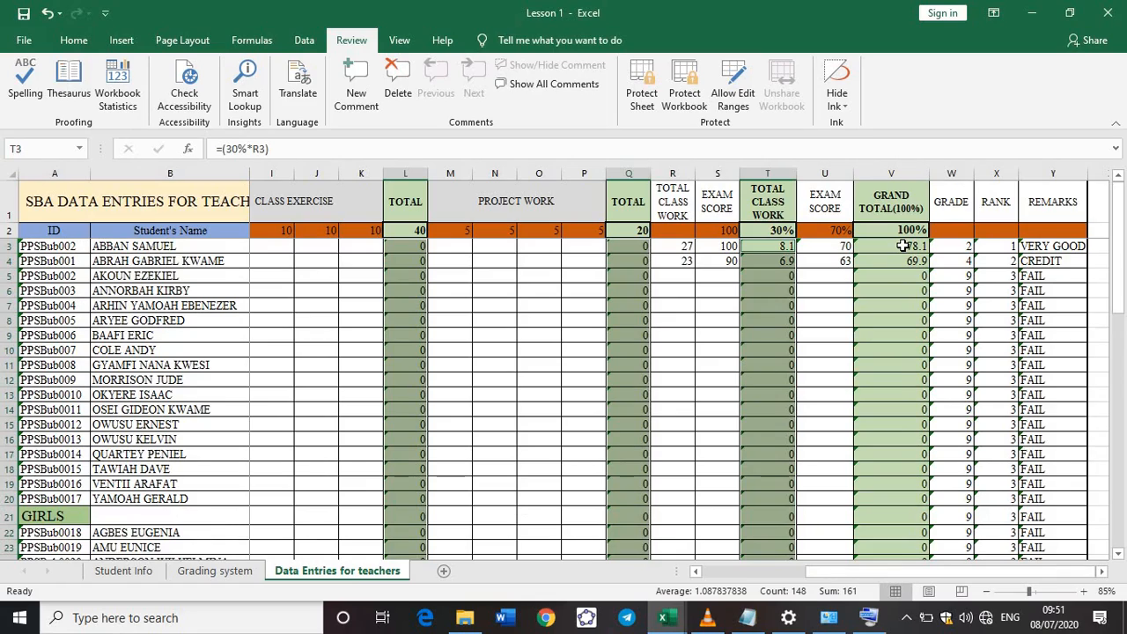
{"action": "left_click_drag", "start_coordinate": [902, 246], "coordinate": [905, 520]}
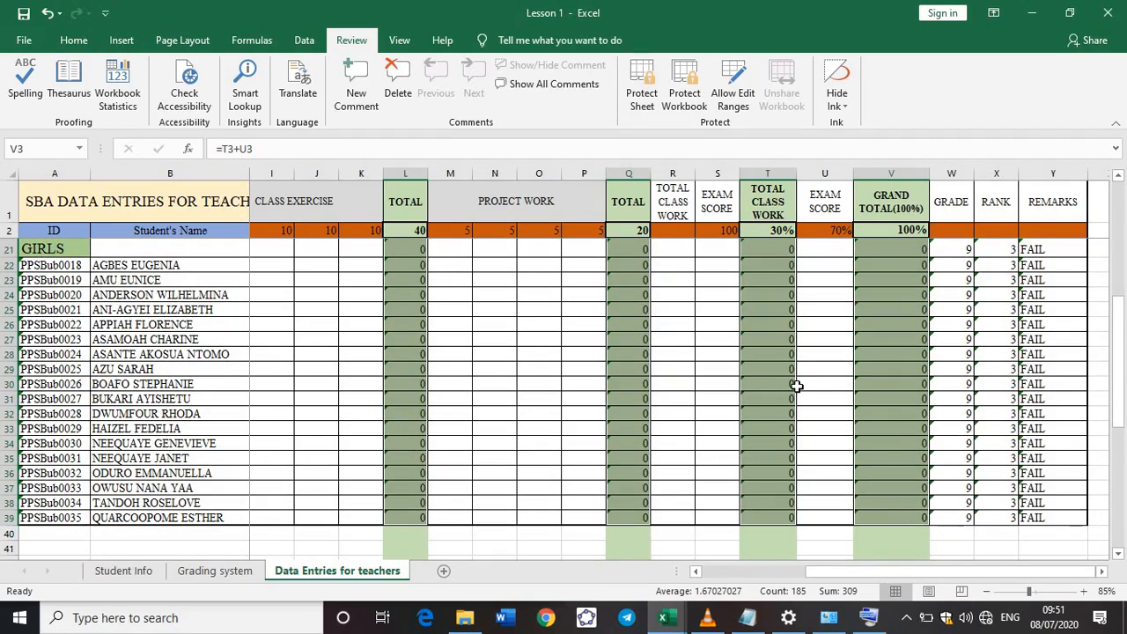
Switch to Notepad to check instruction 4 of the cell-locking notes, and return to the Excel workbook
{"action": "key", "text": "alt+Tab"}
{"action": "key", "text": "alt+Tab"}
{"action": "key", "text": "alt+Tab"}
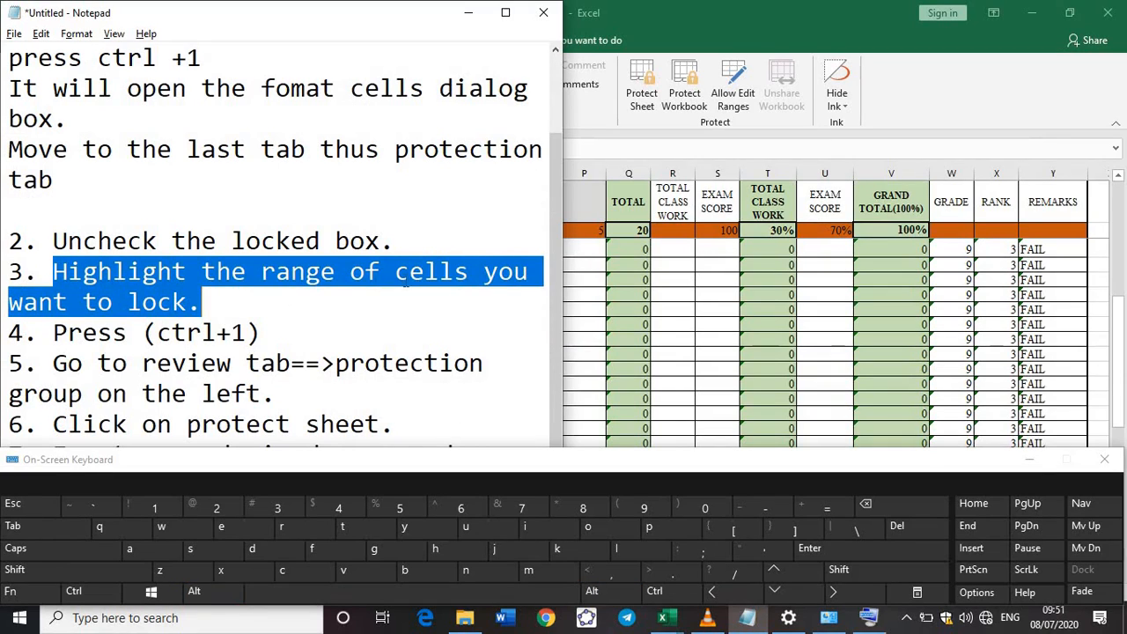
{"action": "left_click_drag", "start_coordinate": [53, 331], "coordinate": [280, 333]}
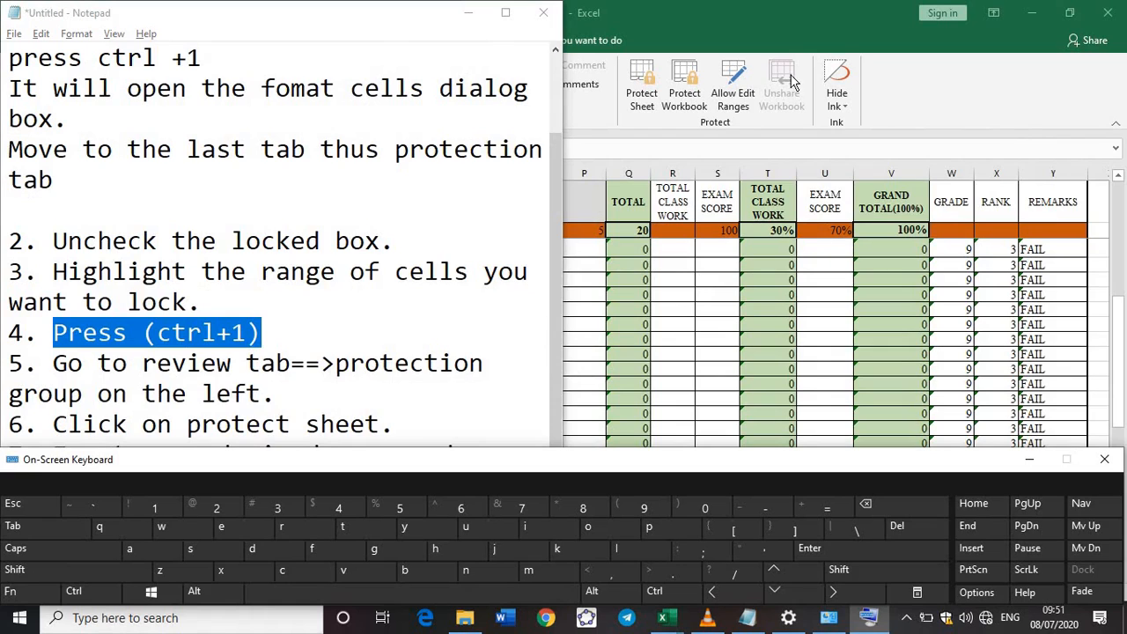
{"action": "left_click", "coordinate": [764, 29]}
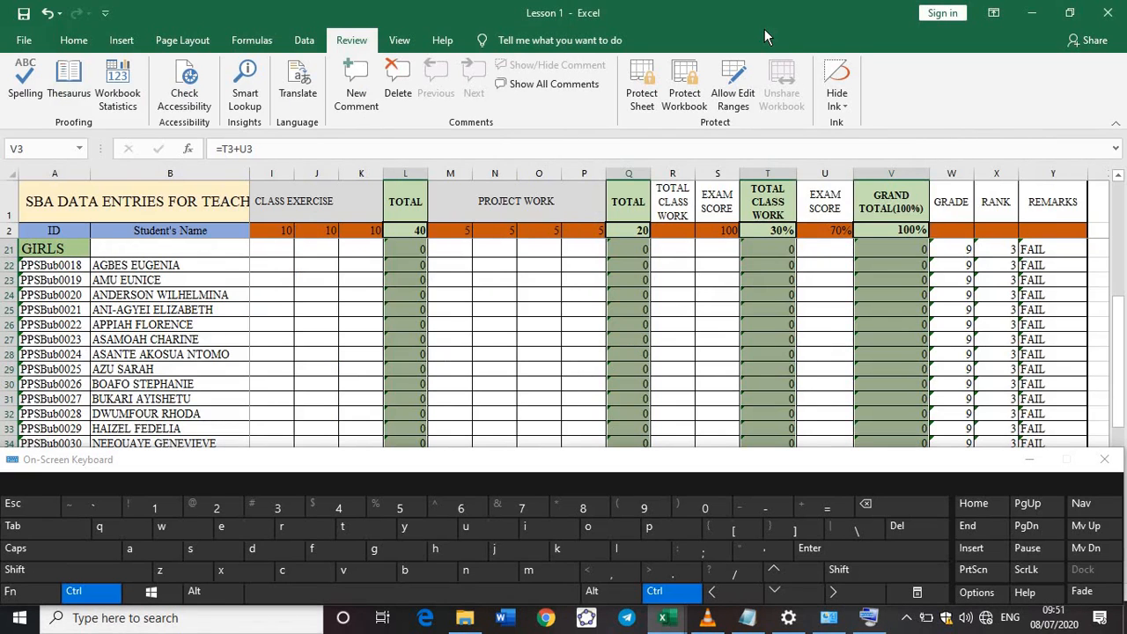
Turn on the Locked protection option for the selected total columns in Format Cells and apply it
{"action": "key", "text": "ctrl+1"}
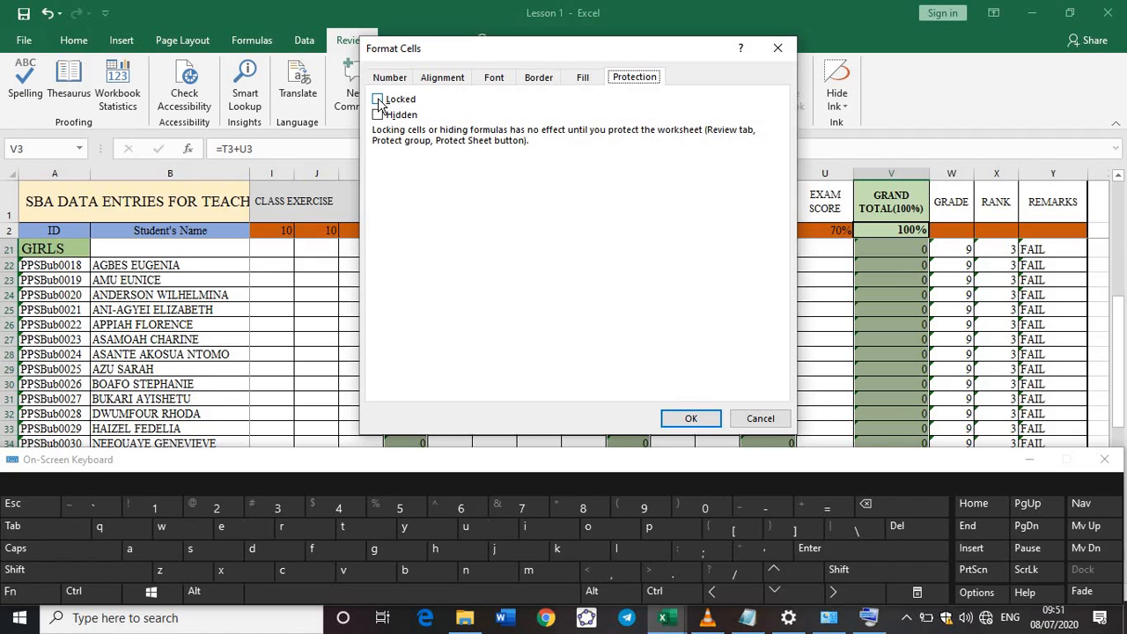
{"action": "left_click", "coordinate": [379, 100]}
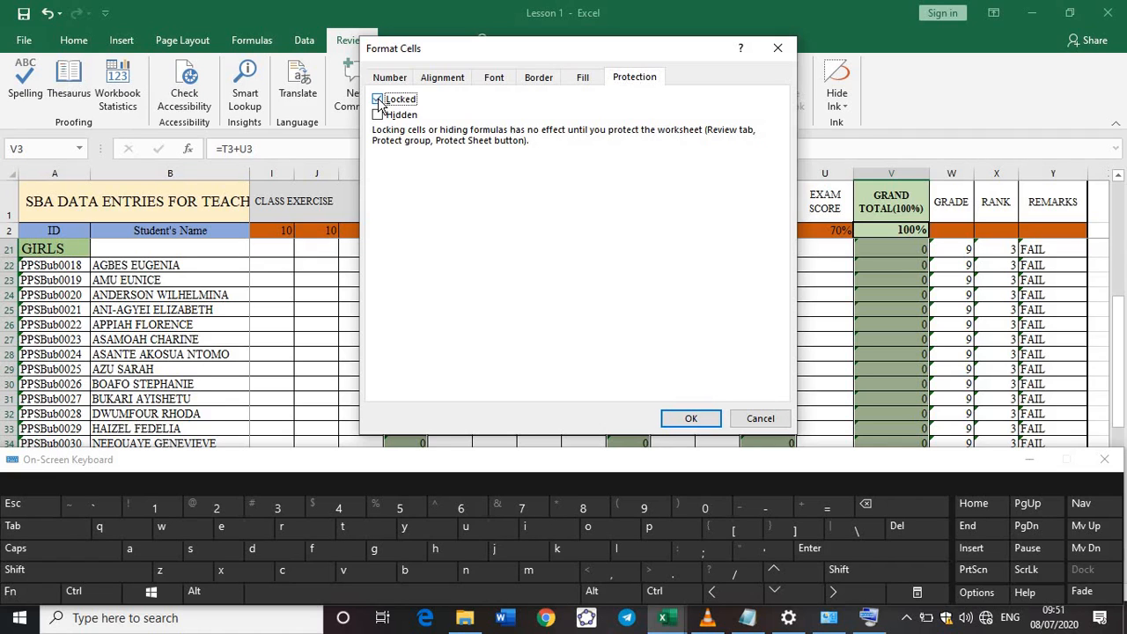
{"action": "left_click", "coordinate": [696, 419]}
Switch to Notepad to read instruction 5 about the protection group, and return to the Excel workbook
{"action": "key", "text": "alt+Tab"}
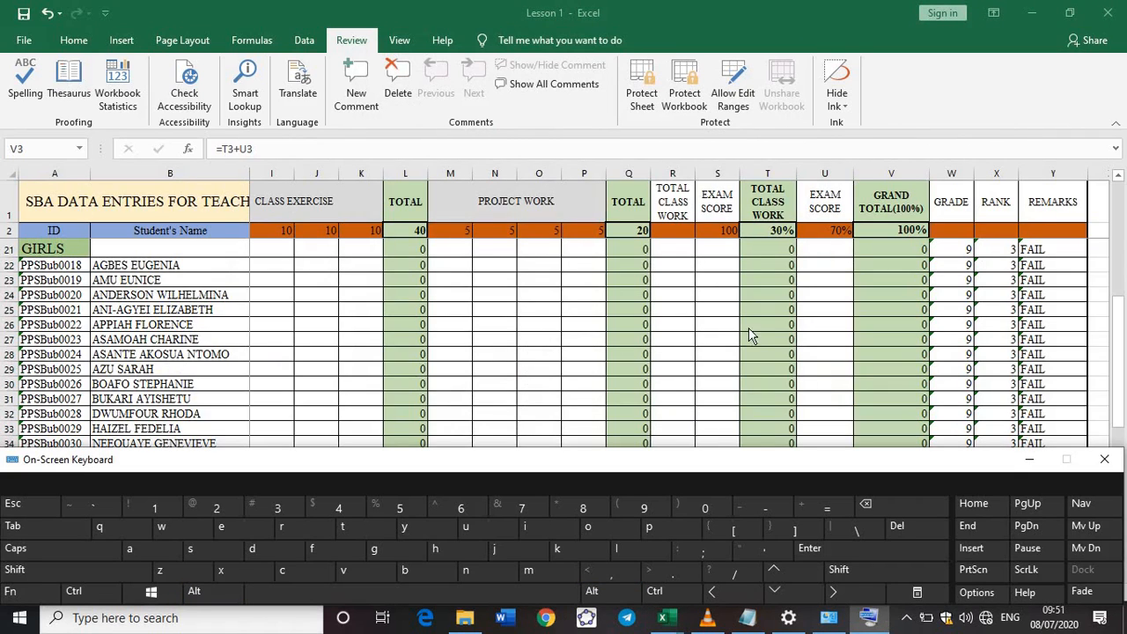
{"action": "key", "text": "alt+Tab"}
{"action": "key", "text": "alt+Tab"}
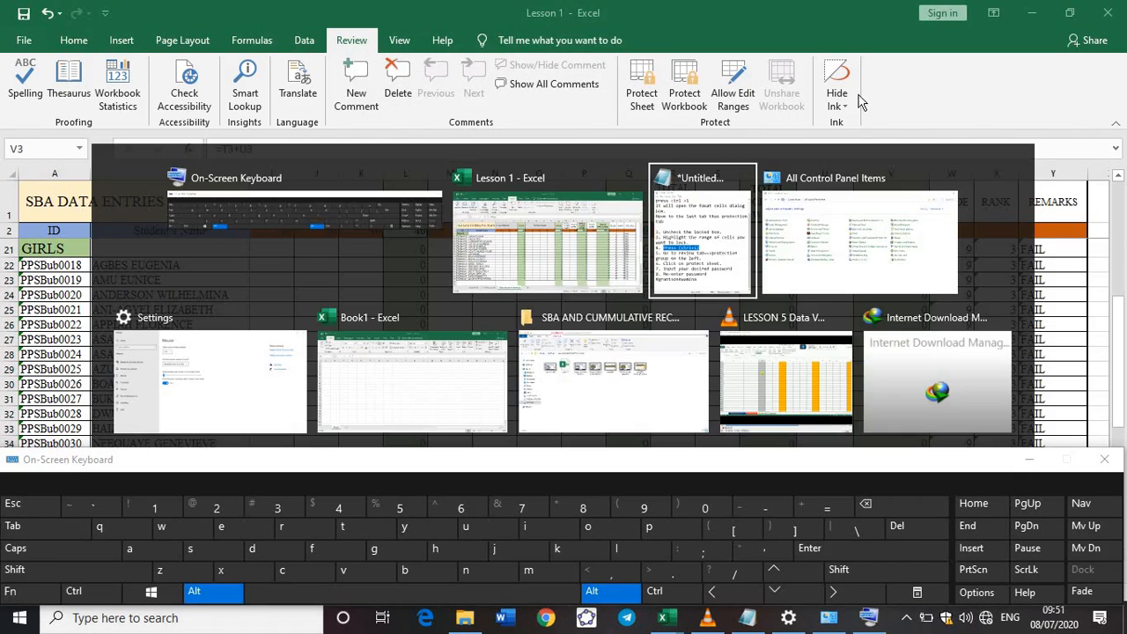
{"action": "left_click", "coordinate": [363, 345]}
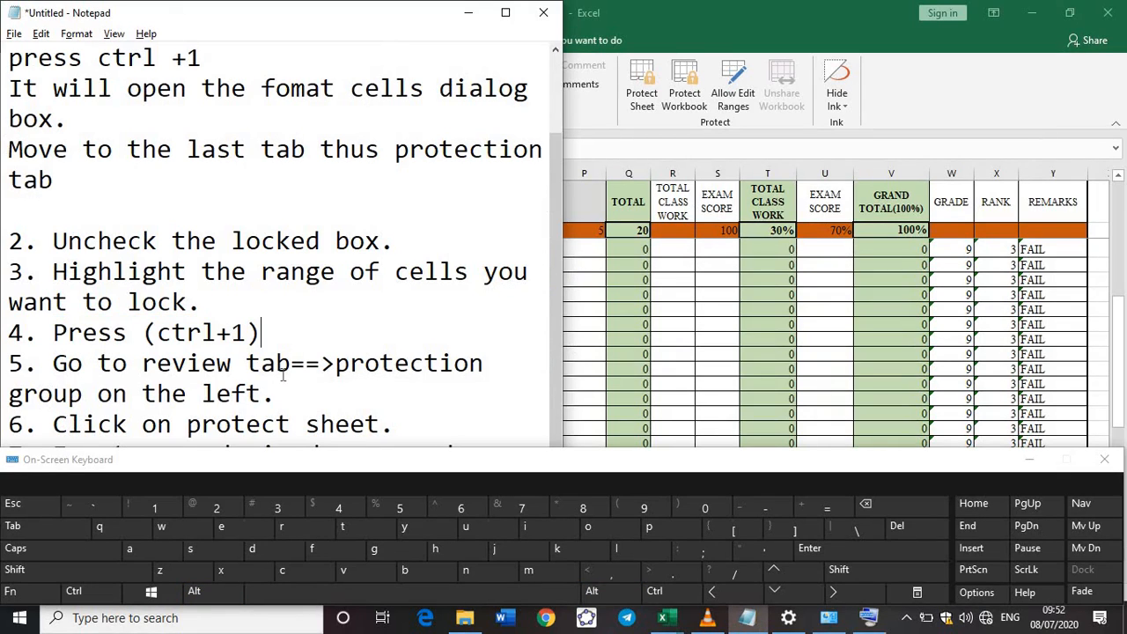
{"action": "key", "text": "alt"}
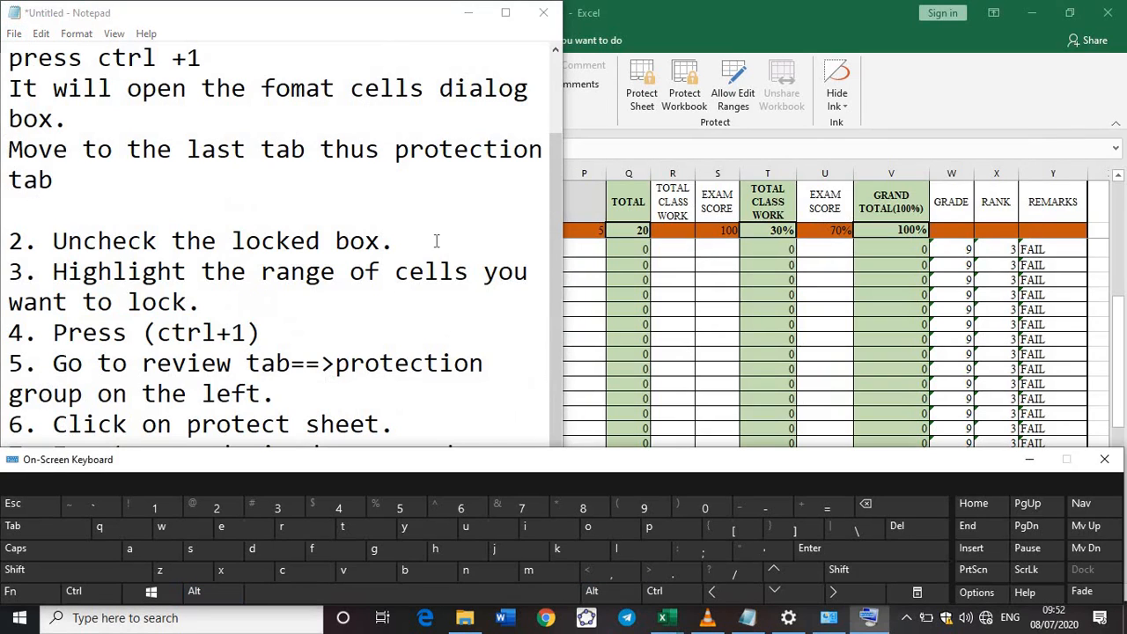
{"action": "left_click", "coordinate": [759, 10]}
{"action": "left_click", "coordinate": [251, 40]}
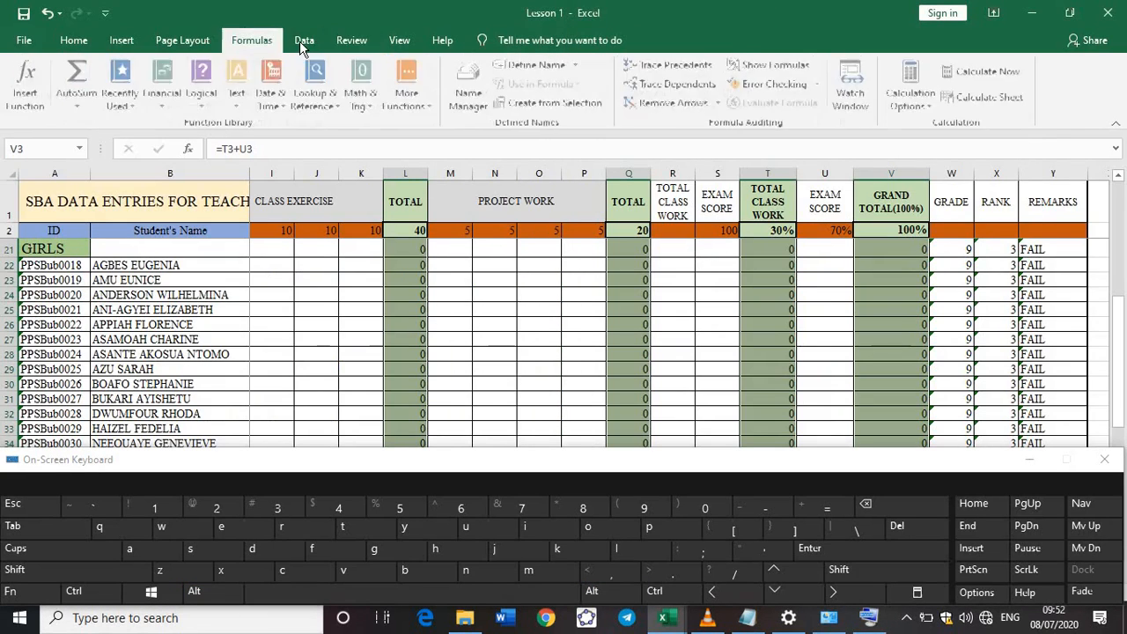
{"action": "left_click", "coordinate": [300, 40]}
{"action": "left_click", "coordinate": [74, 41]}
{"action": "left_click", "coordinate": [122, 41]}
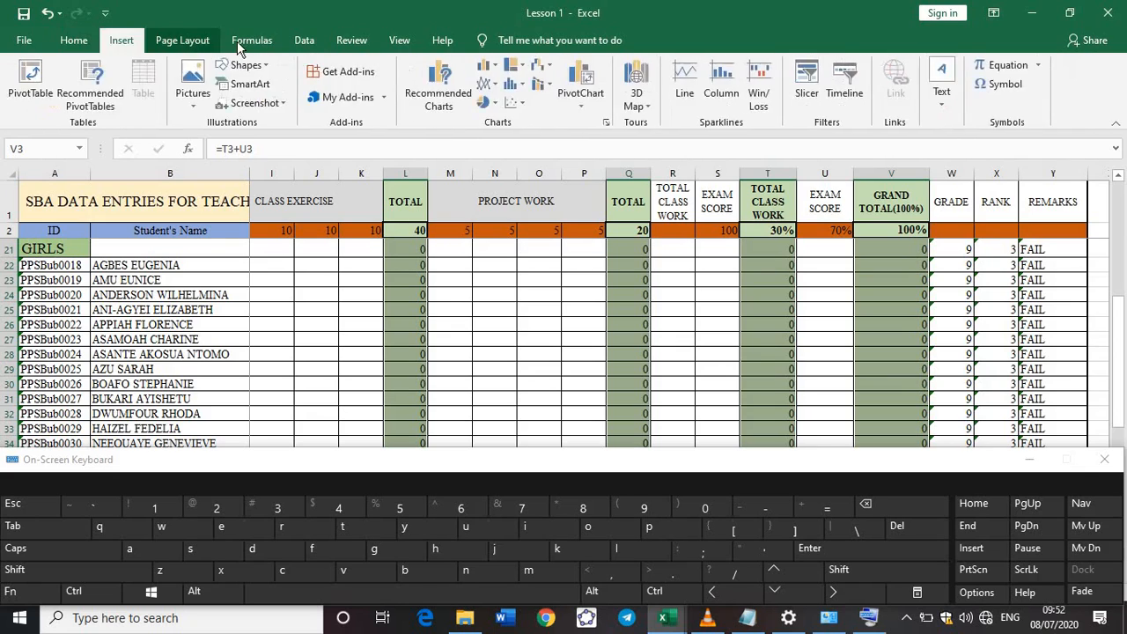
{"action": "left_click", "coordinate": [182, 40]}
{"action": "left_click", "coordinate": [252, 40]}
{"action": "left_click", "coordinate": [304, 40]}
Protect the sheet with an unprotect password, allowing users only to select locked and unlocked cells
{"action": "left_click", "coordinate": [351, 40]}
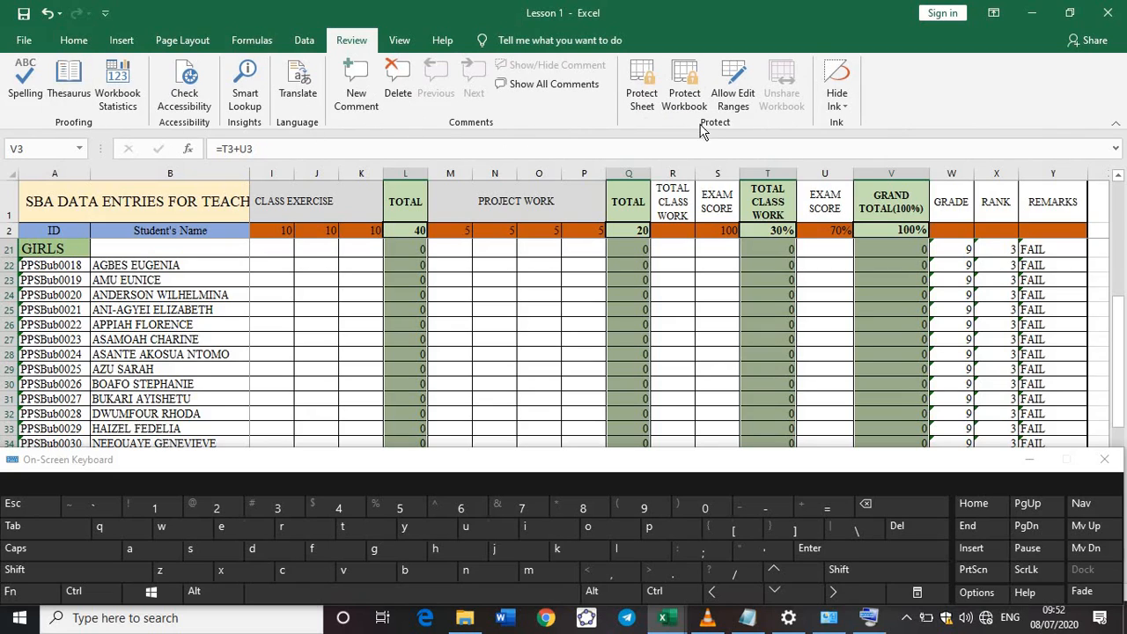
{"action": "left_click", "coordinate": [643, 99]}
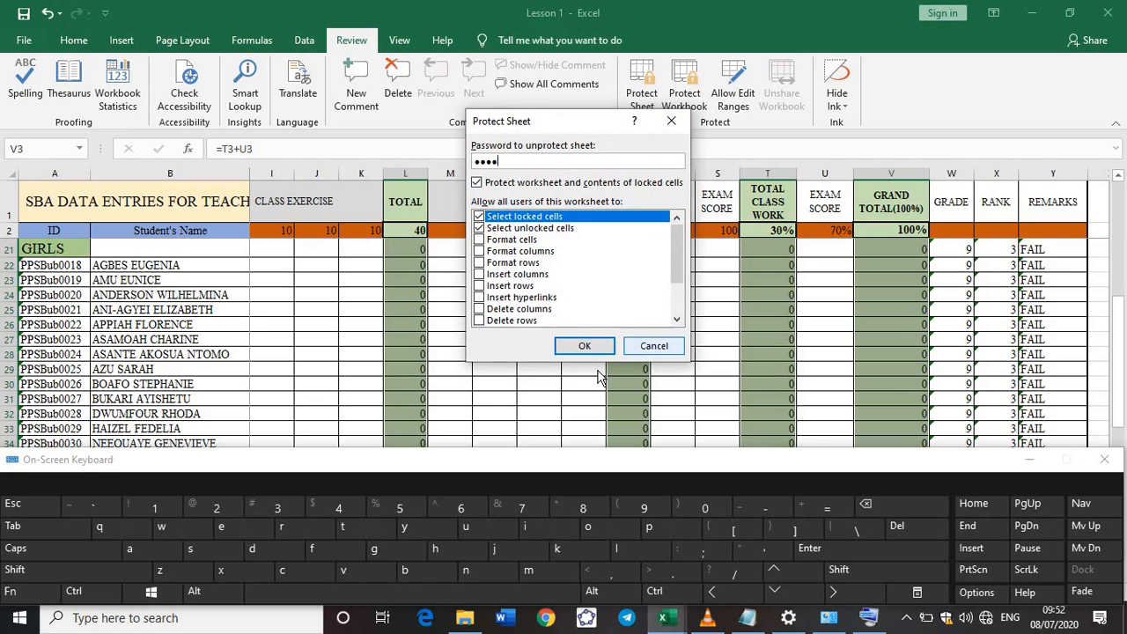
{"action": "left_click", "coordinate": [584, 346]}
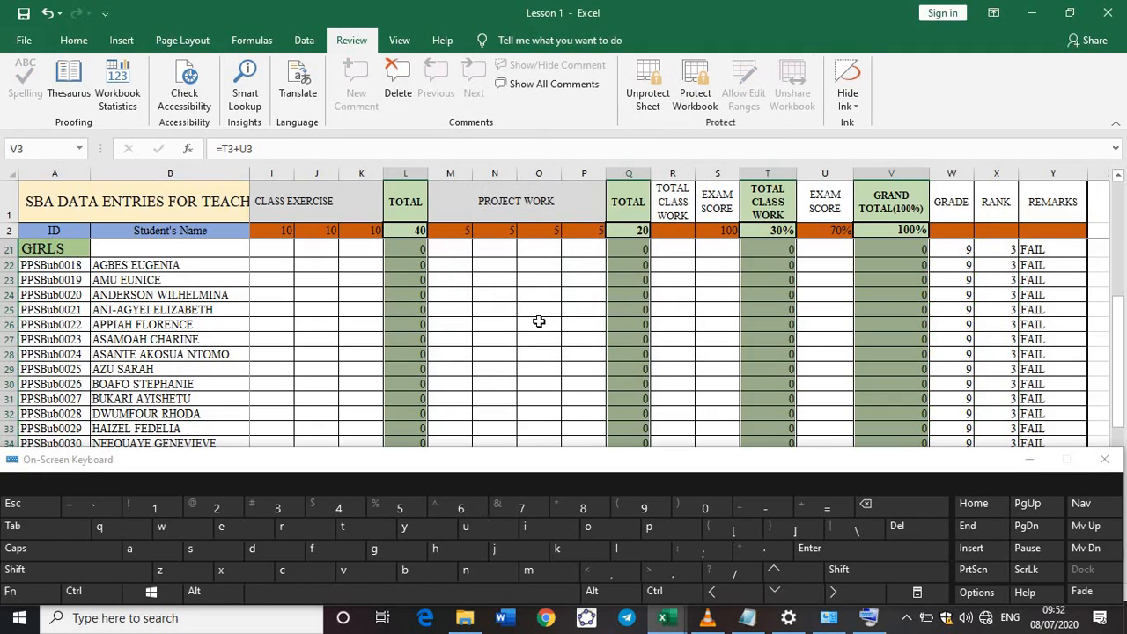
Test the protection by trying to delete the class exercise totals in L3 and L5, and select score cell K7
{"action": "left_click", "coordinate": [434, 280]}
{"action": "scroll", "coordinate": [433, 280], "scroll_direction": "up", "scroll_amount": 6}
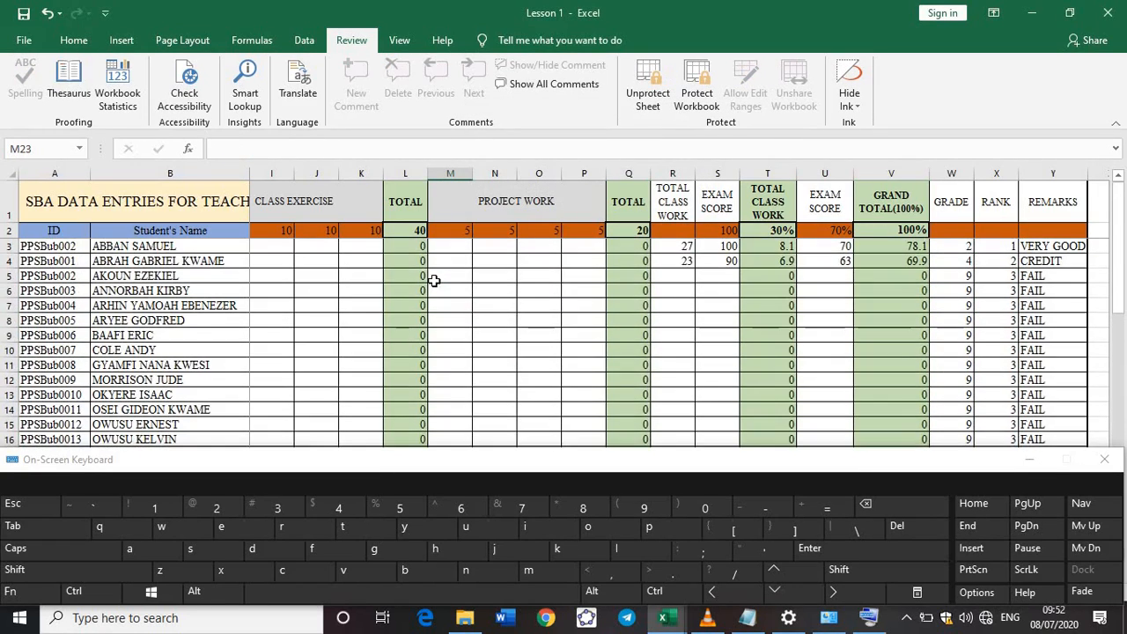
{"action": "left_click", "coordinate": [423, 290]}
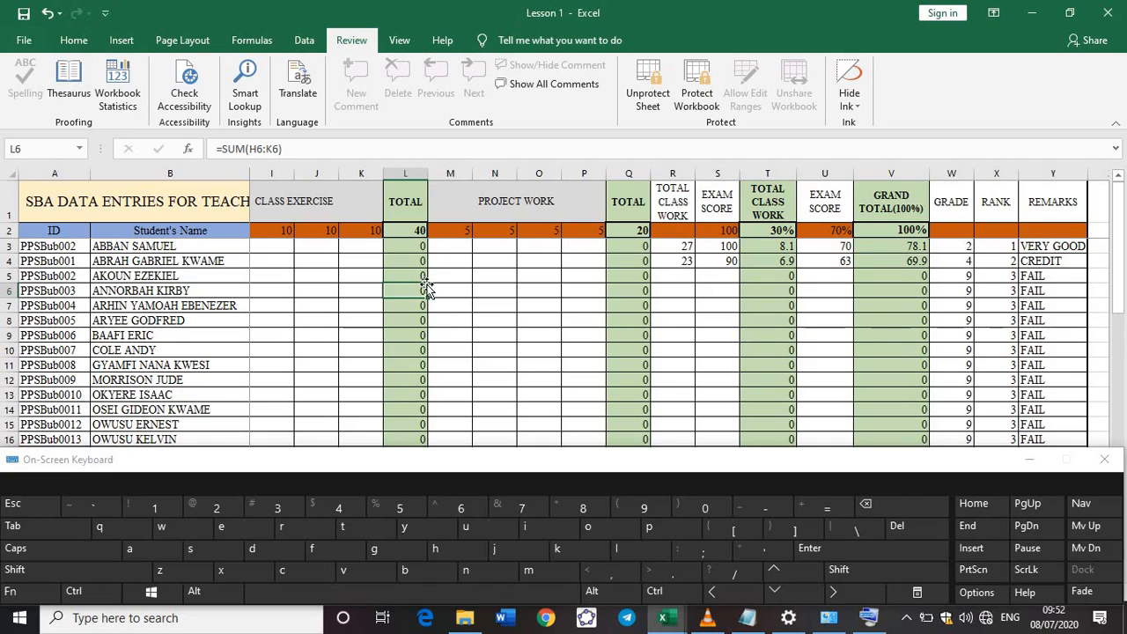
{"action": "left_click", "coordinate": [396, 246]}
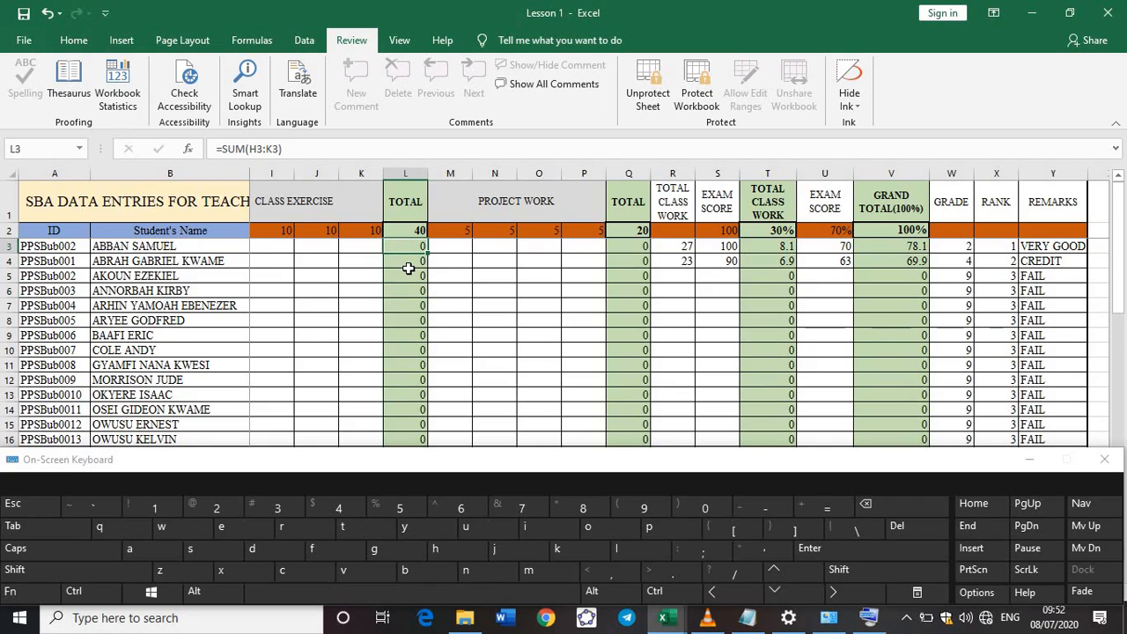
{"action": "key", "text": "Delete"}
{"action": "key", "text": "Return"}
{"action": "left_click", "coordinate": [409, 272]}
{"action": "key", "text": "Delete"}
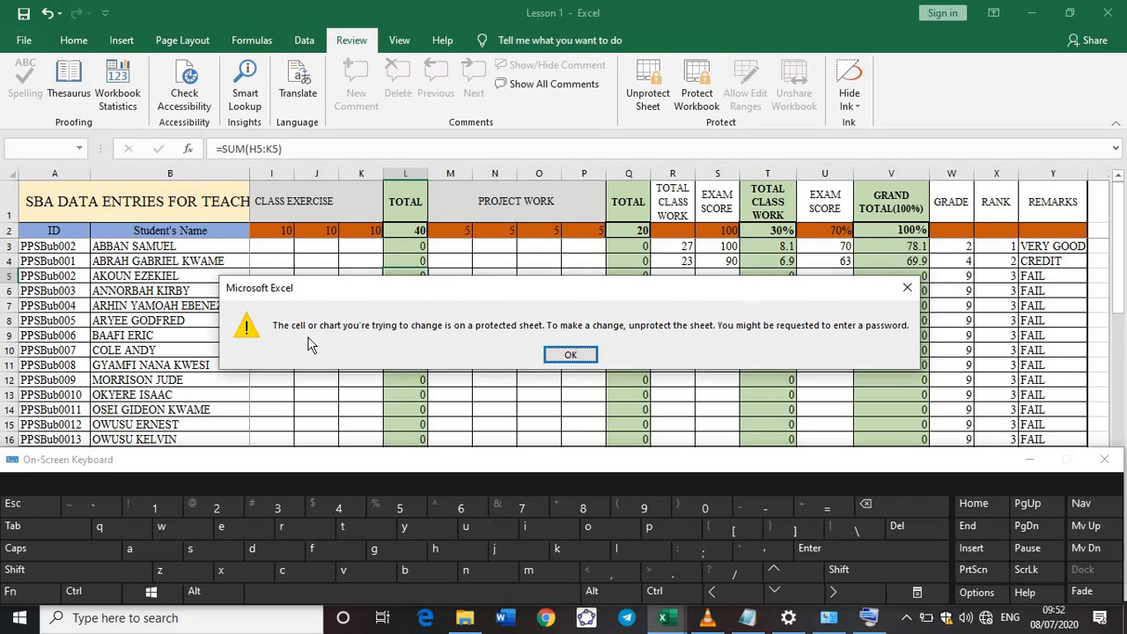
{"action": "left_click", "coordinate": [570, 355]}
{"action": "left_click", "coordinate": [374, 308]}
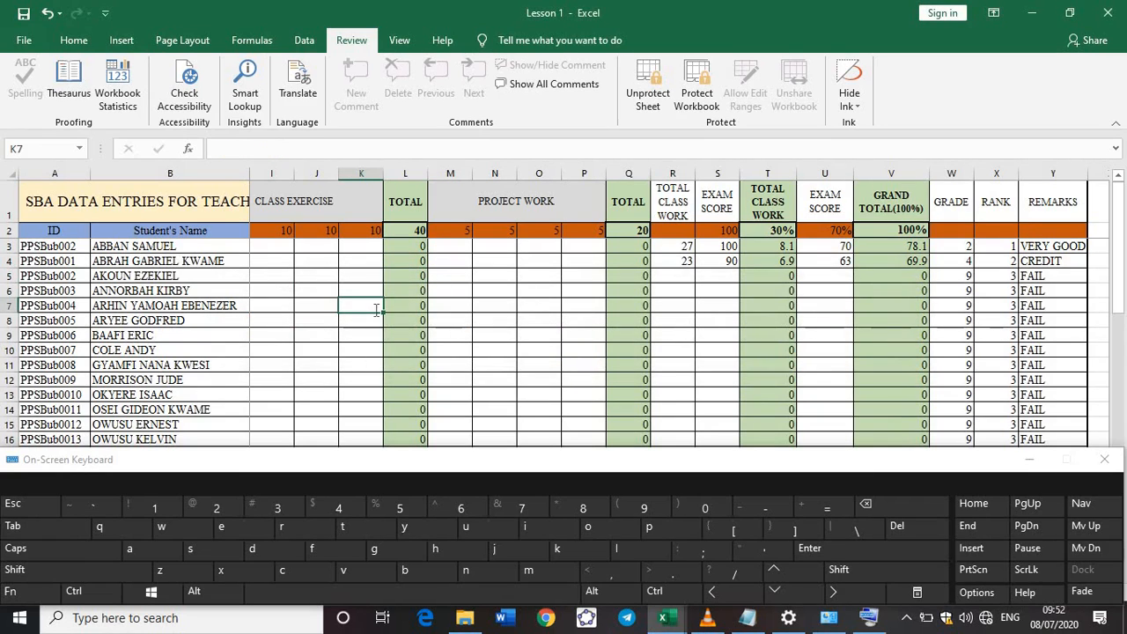
Enter class exercise scores of 3 in cell K7 and 1 in cell J6
{"action": "type", "text": "3"}
{"action": "left_click", "coordinate": [337, 298]}
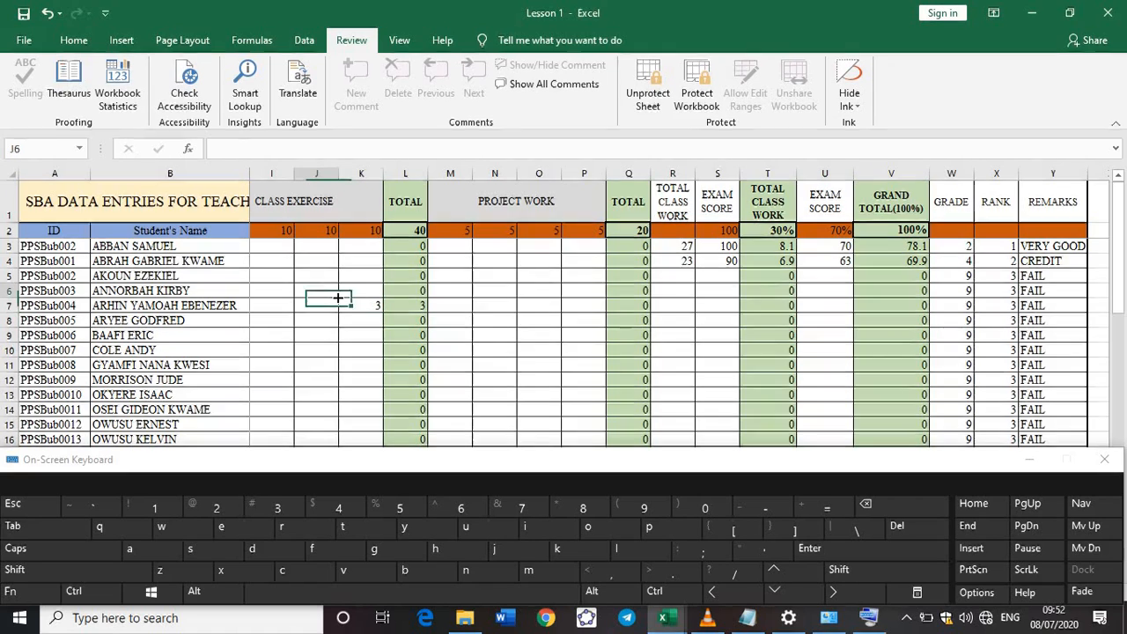
{"action": "type", "text": "1"}
{"action": "key", "text": "Return"}
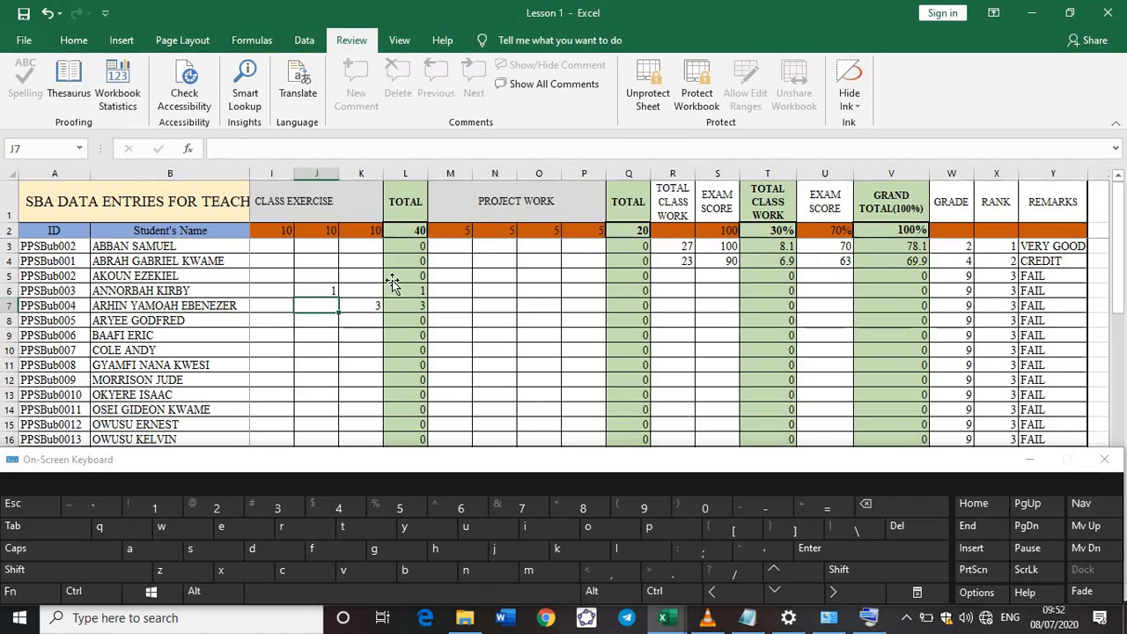
Fill in the class test scores for row 9 with 4 in D9, 2 in E9 and 6 in F9
{"action": "left_click_drag", "start_coordinate": [393, 282], "coordinate": [382, 283]}
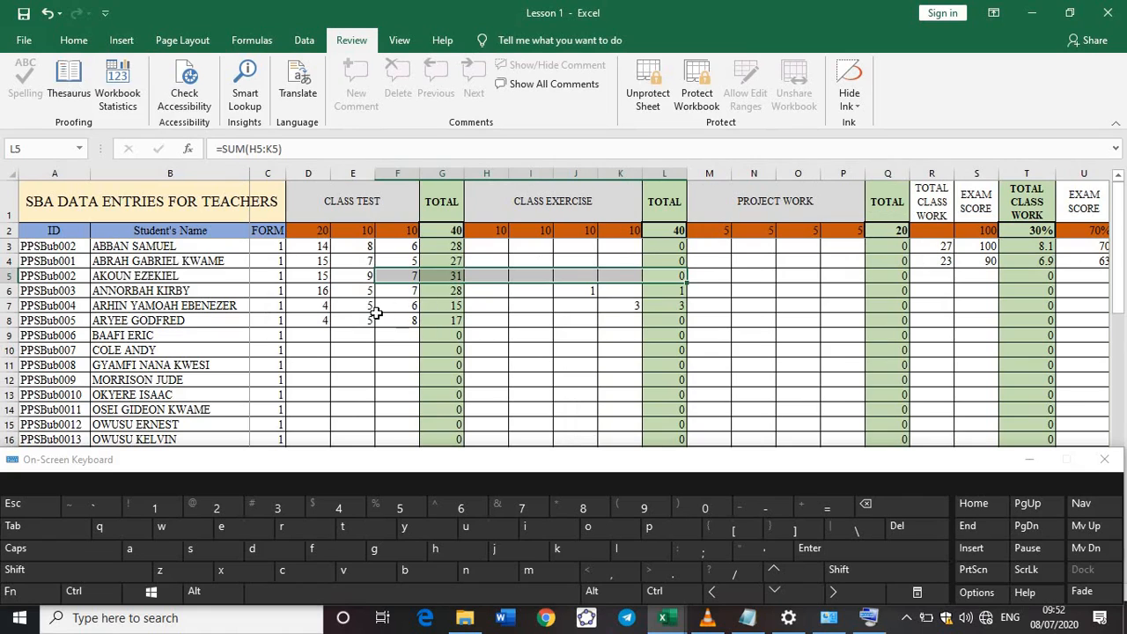
{"action": "left_click", "coordinate": [363, 306]}
{"action": "left_click", "coordinate": [364, 341]}
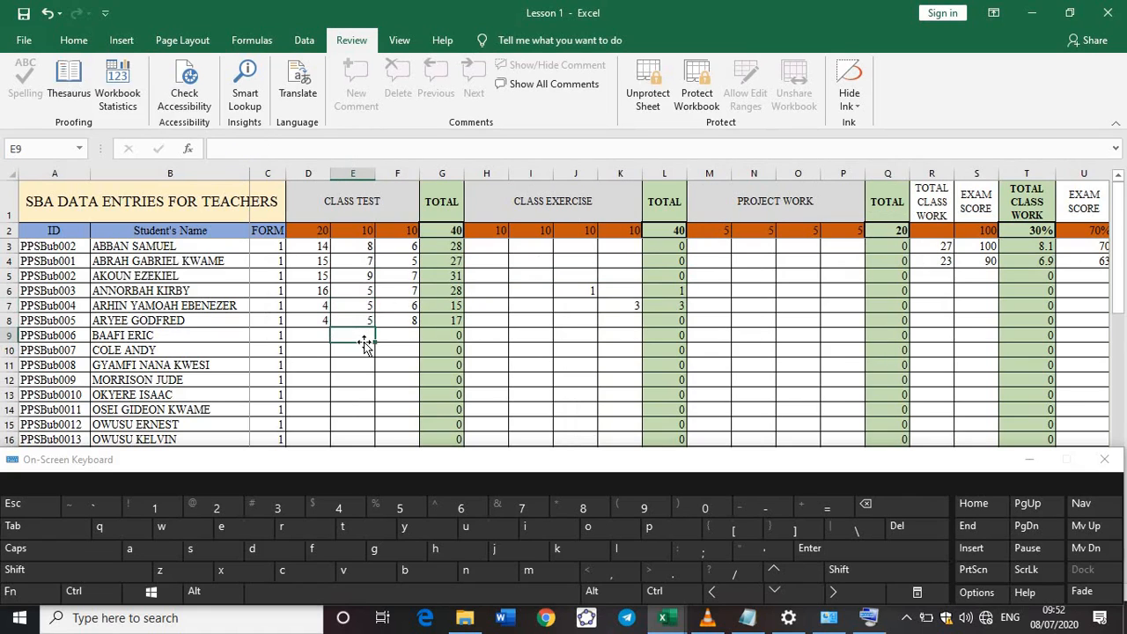
{"action": "type", "text": "23"}
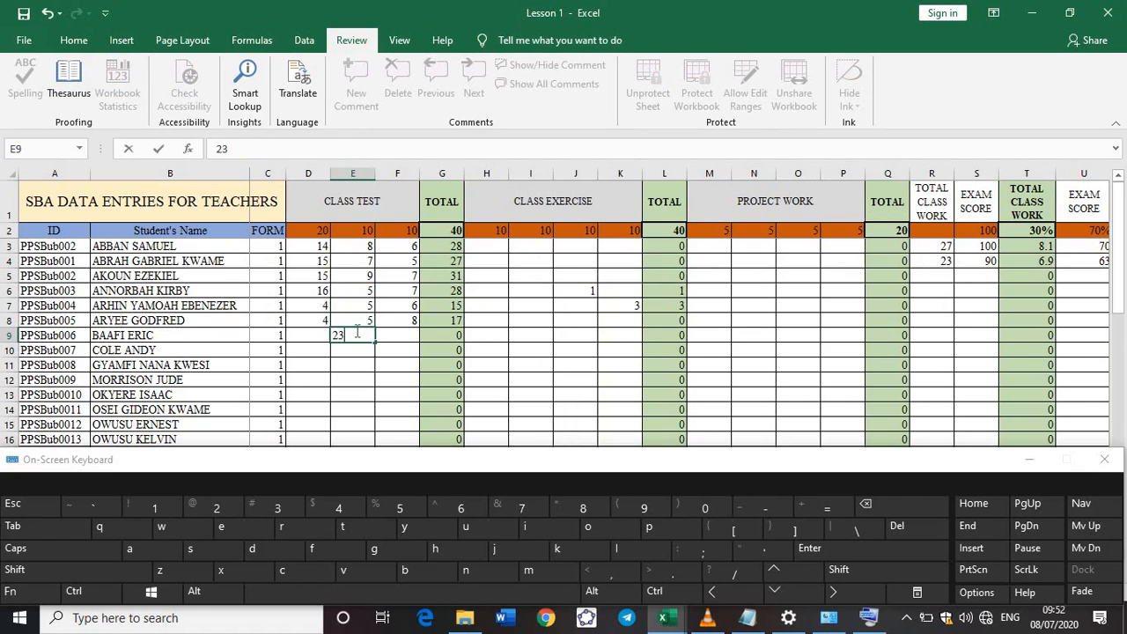
{"action": "key", "text": "BackSpace"}
{"action": "key", "text": "Left"}
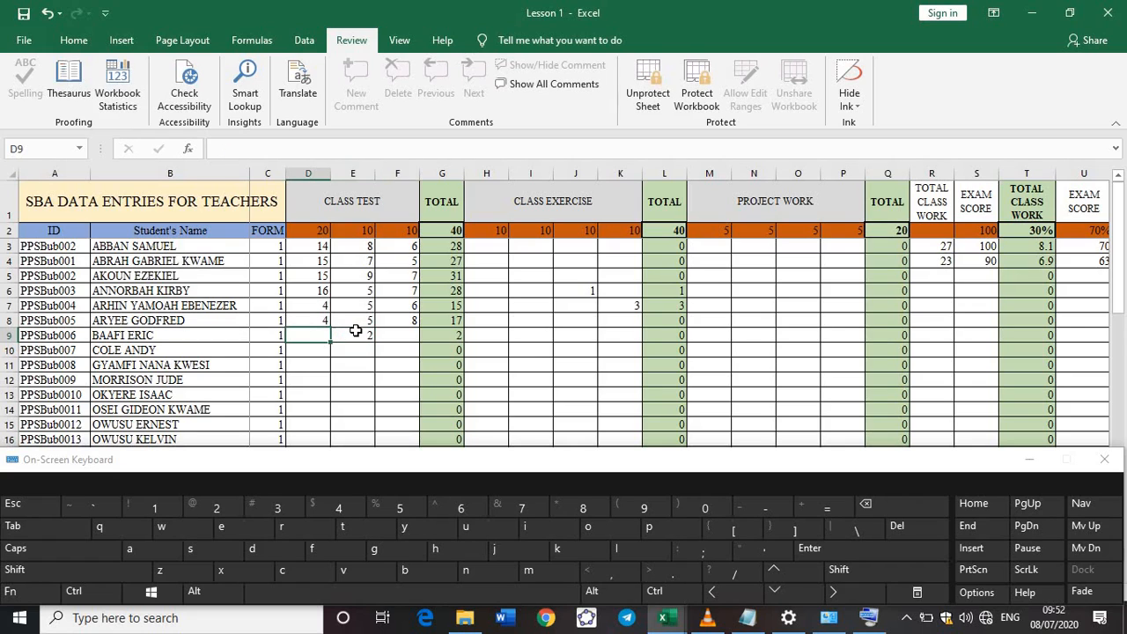
{"action": "type", "text": "4"}
{"action": "key", "text": "Right"}
{"action": "key", "text": "Right"}
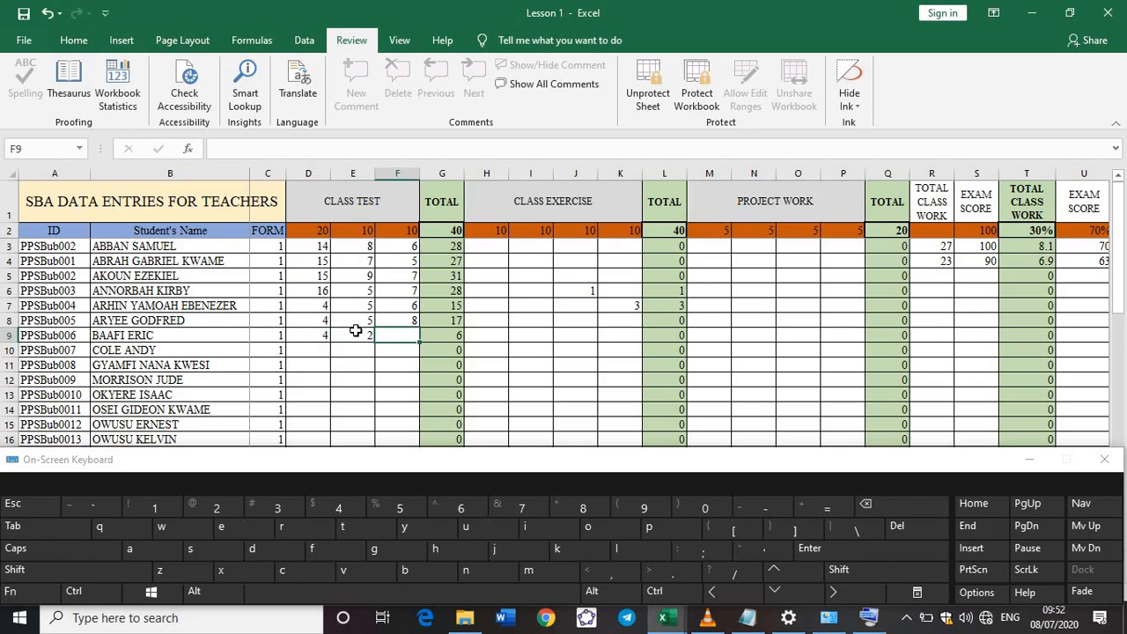
{"action": "type", "text": "6"}
{"action": "key", "text": "Right"}
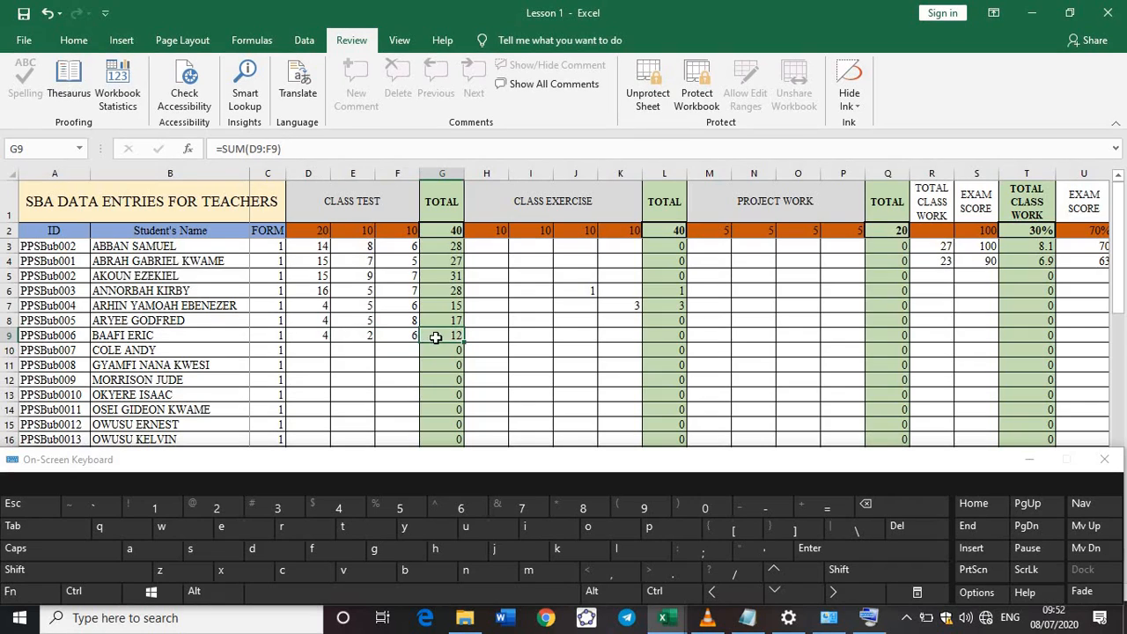
Test the protection by trying to edit the total formulas in G9, L5 and Q7, dismissing each message
{"action": "double_click", "coordinate": [435, 337]}
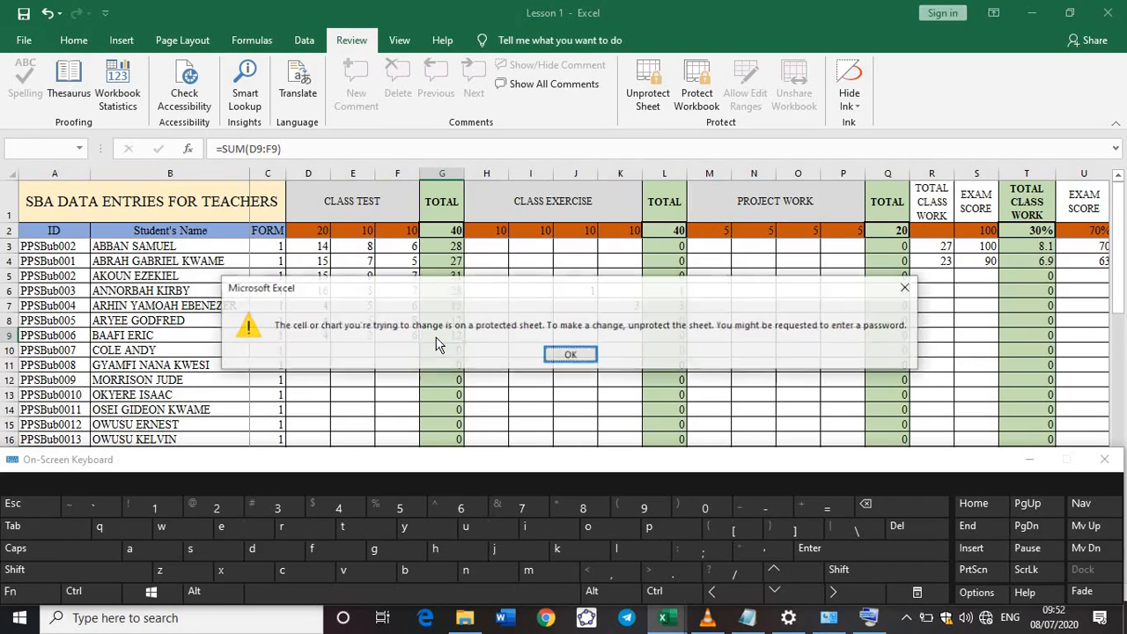
{"action": "left_click", "coordinate": [570, 355]}
{"action": "left_click", "coordinate": [694, 279]}
{"action": "left_click", "coordinate": [669, 279]}
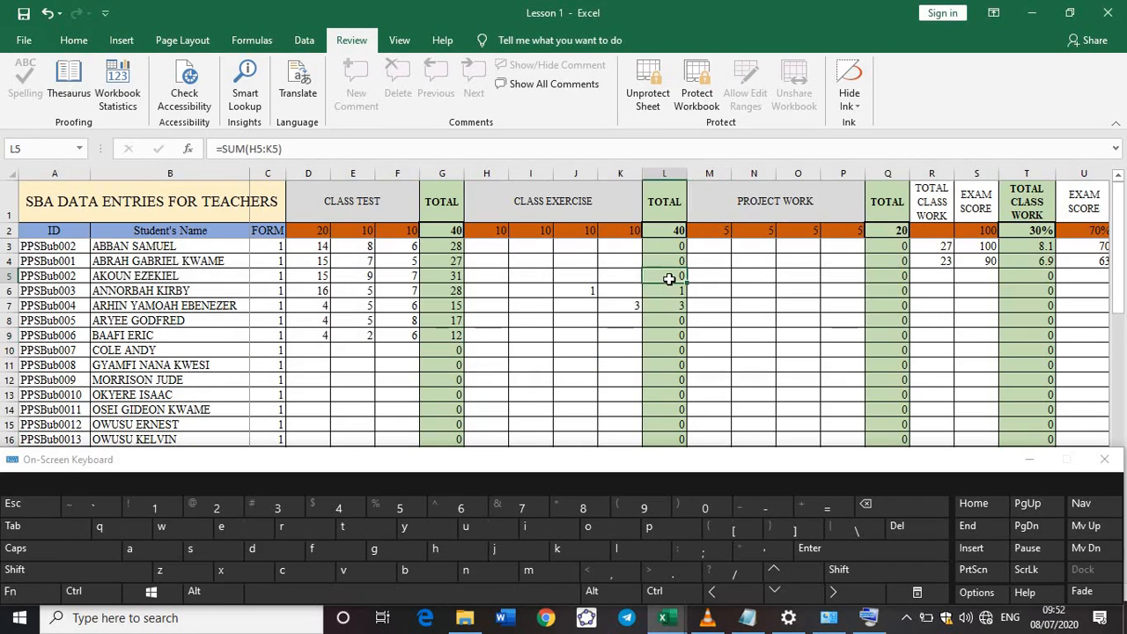
{"action": "double_click", "coordinate": [669, 278]}
{"action": "left_click", "coordinate": [911, 291]}
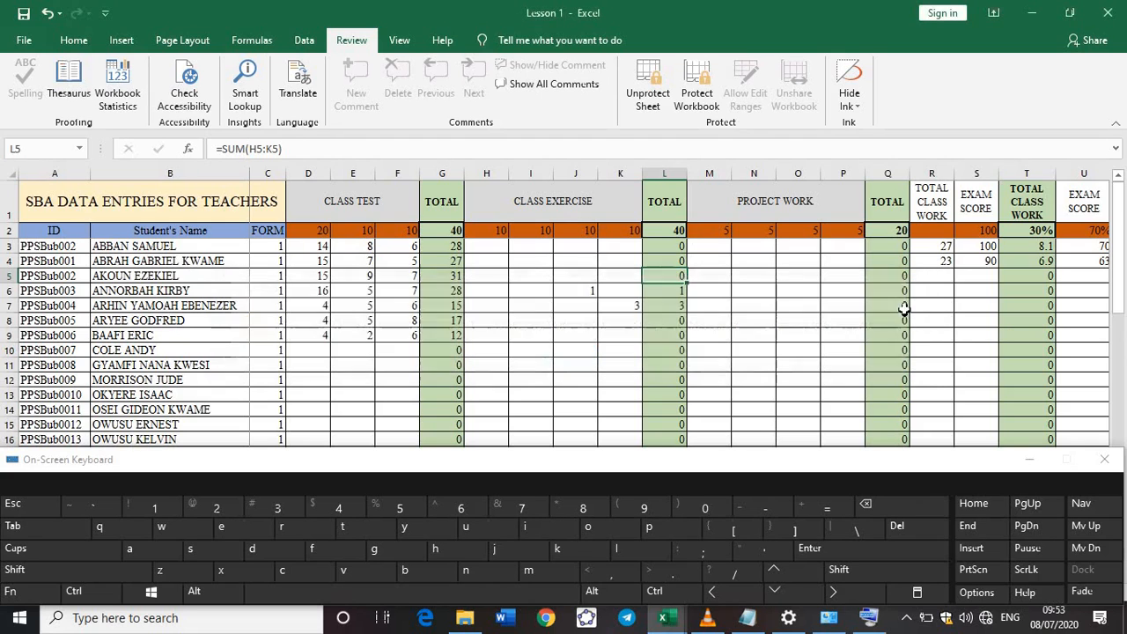
{"action": "left_click", "coordinate": [904, 307]}
{"action": "double_click", "coordinate": [903, 307]}
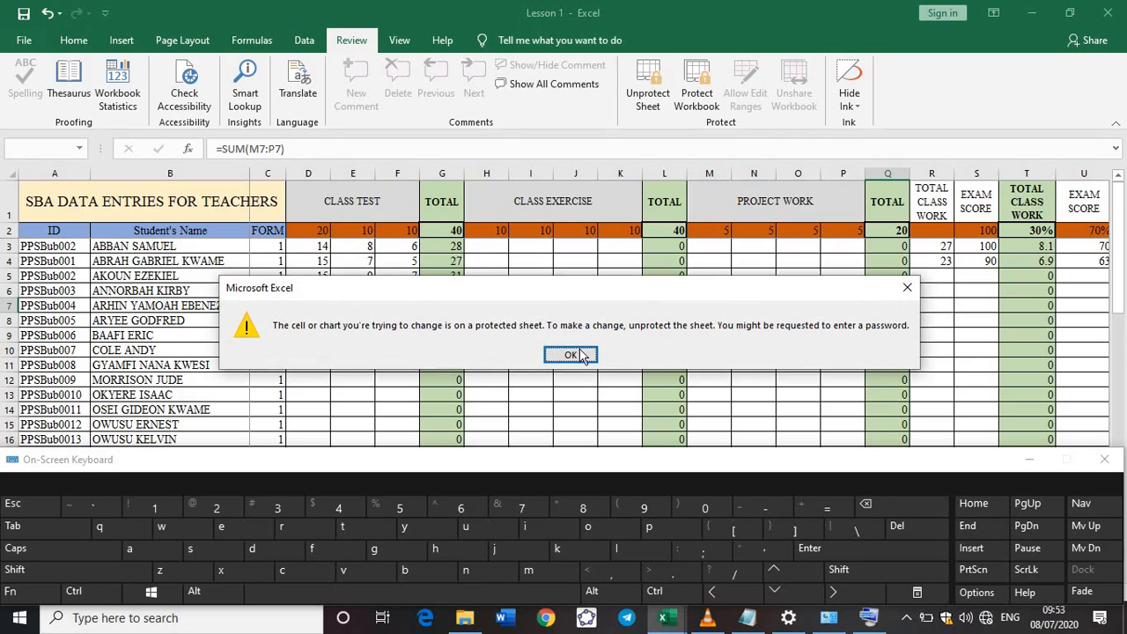
{"action": "left_click", "coordinate": [580, 355]}
Switch to Notepad to read instructions 7 and 8 about the password, minimizing the on-screen keyboard, and return to the Excel workbook
{"action": "key", "text": "alt+Tab"}
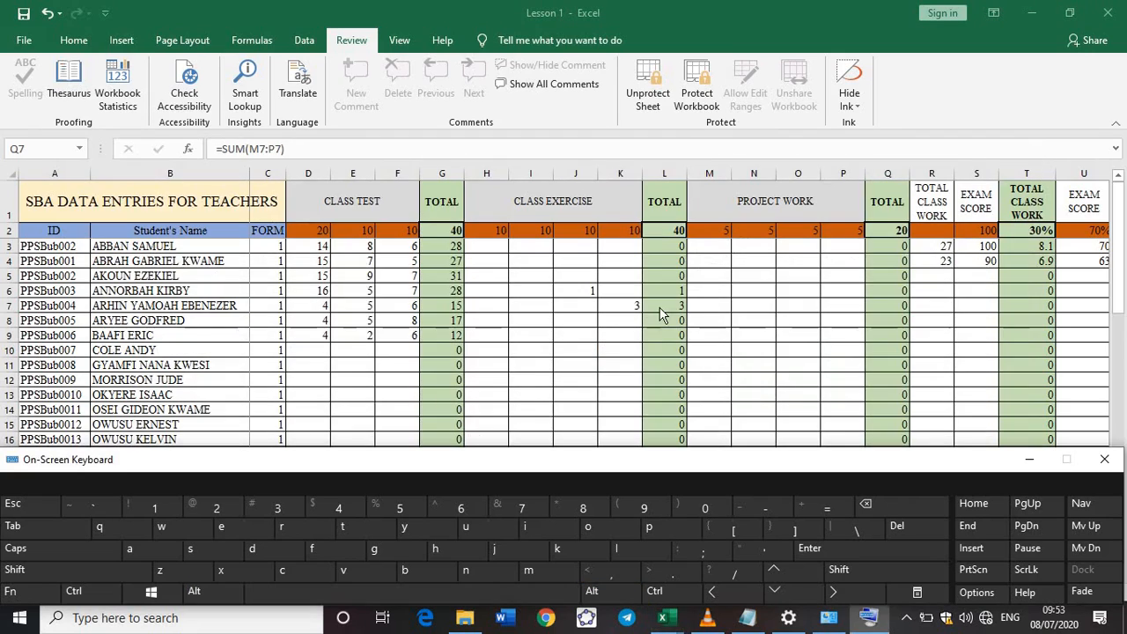
{"action": "key", "text": "alt+Tab"}
{"action": "key", "text": "alt+Tab"}
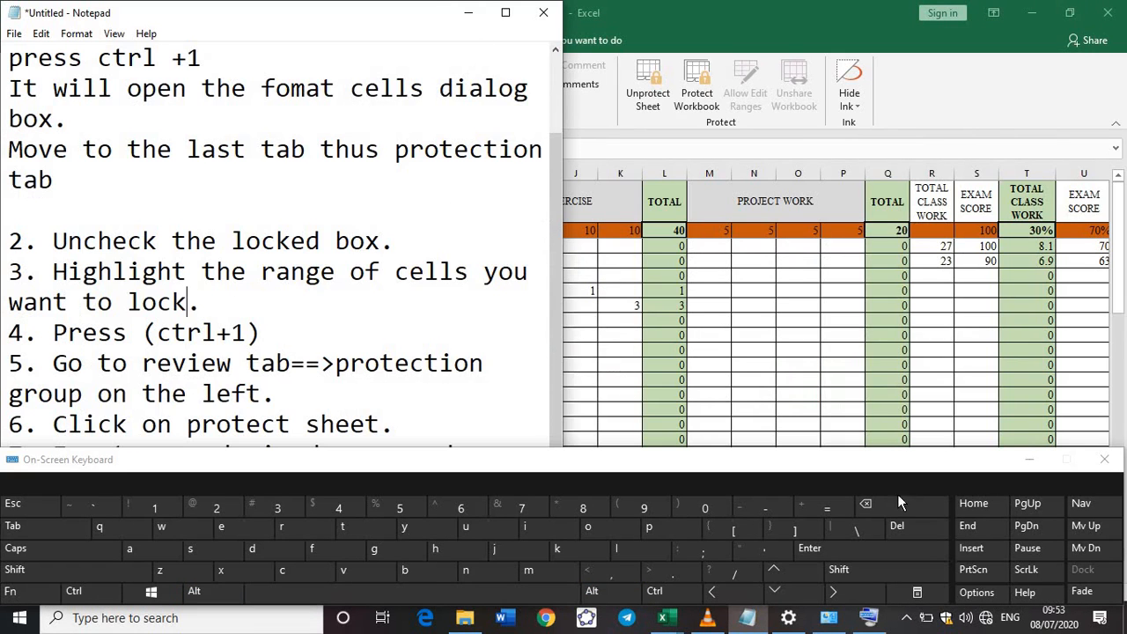
{"action": "key", "text": "alt+Tab"}
{"action": "left_click", "coordinate": [1028, 459]}
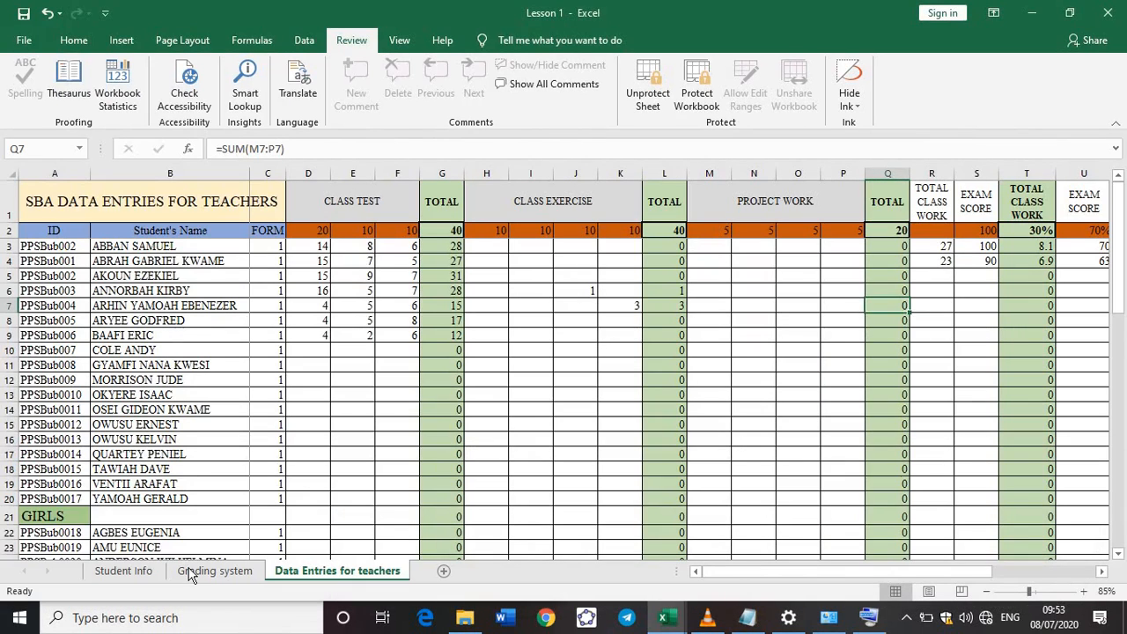
{"action": "key", "text": "alt+Tab"}
{"action": "key", "text": "alt+Tab"}
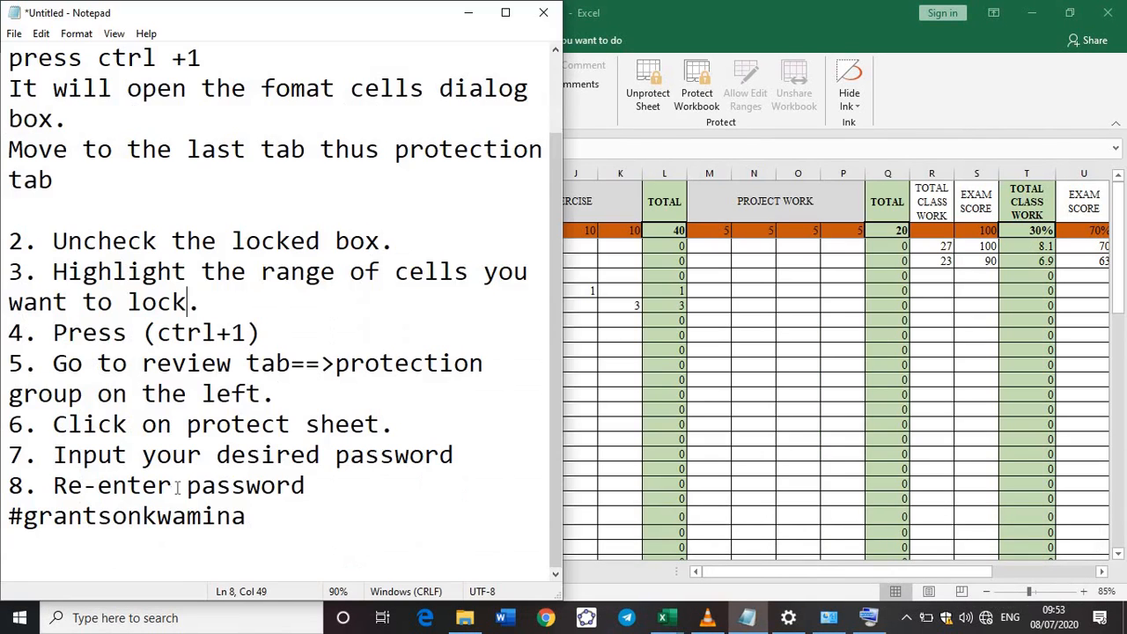
{"action": "left_click", "coordinate": [177, 487]}
{"action": "key", "text": "alt+Tab"}
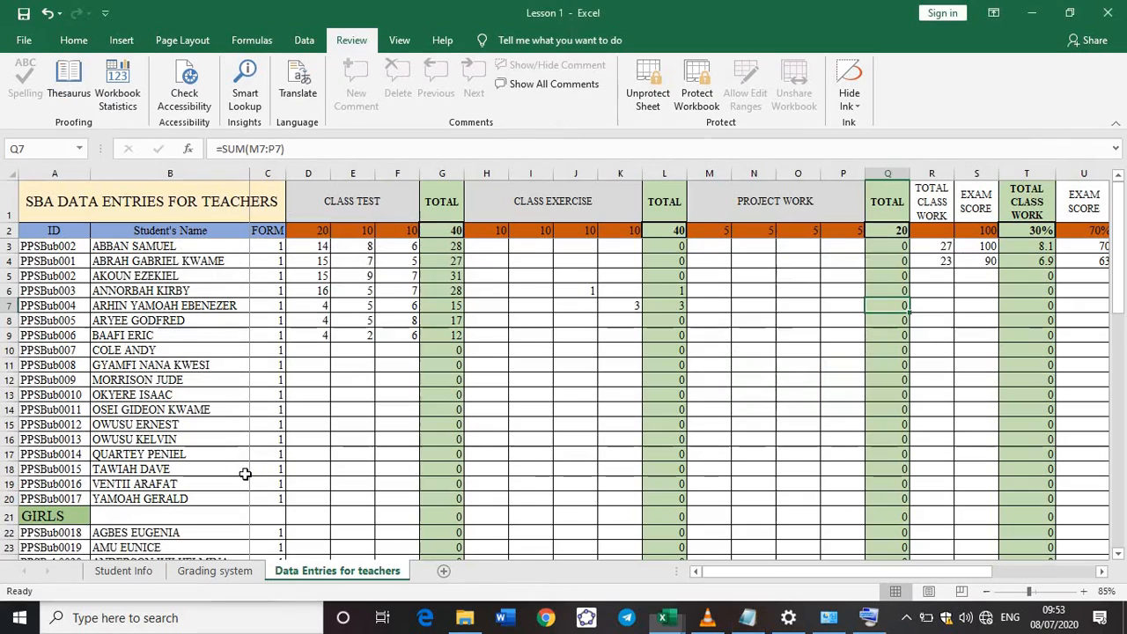
Unprotect the Data Entries for teachers sheet by entering the sheet password
{"action": "left_click", "coordinate": [653, 101]}
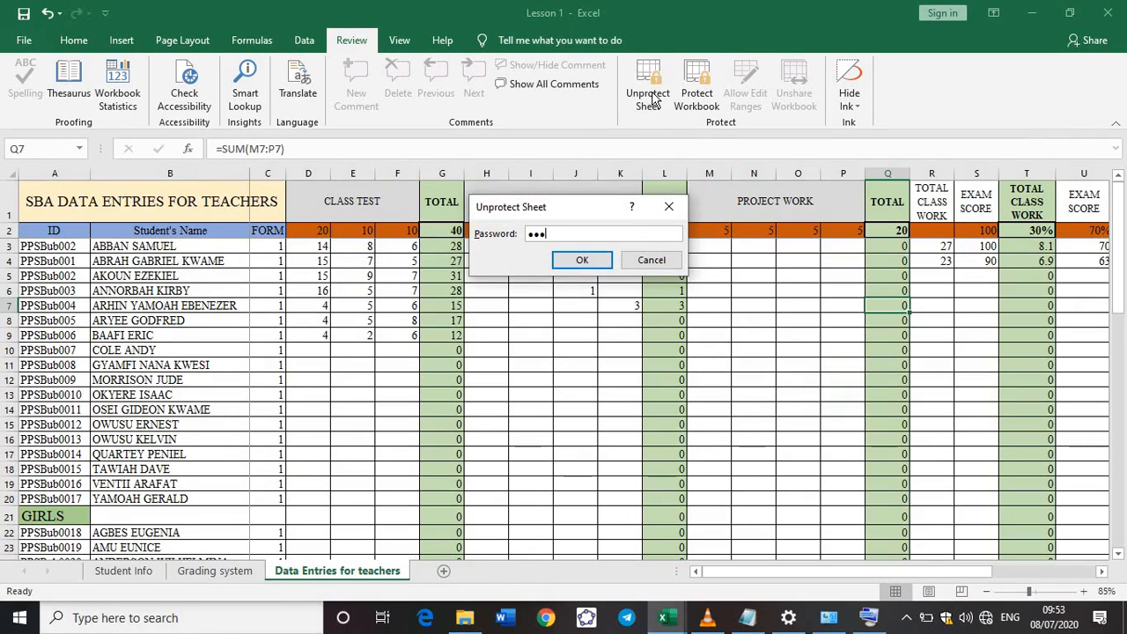
{"action": "key", "text": "Return"}
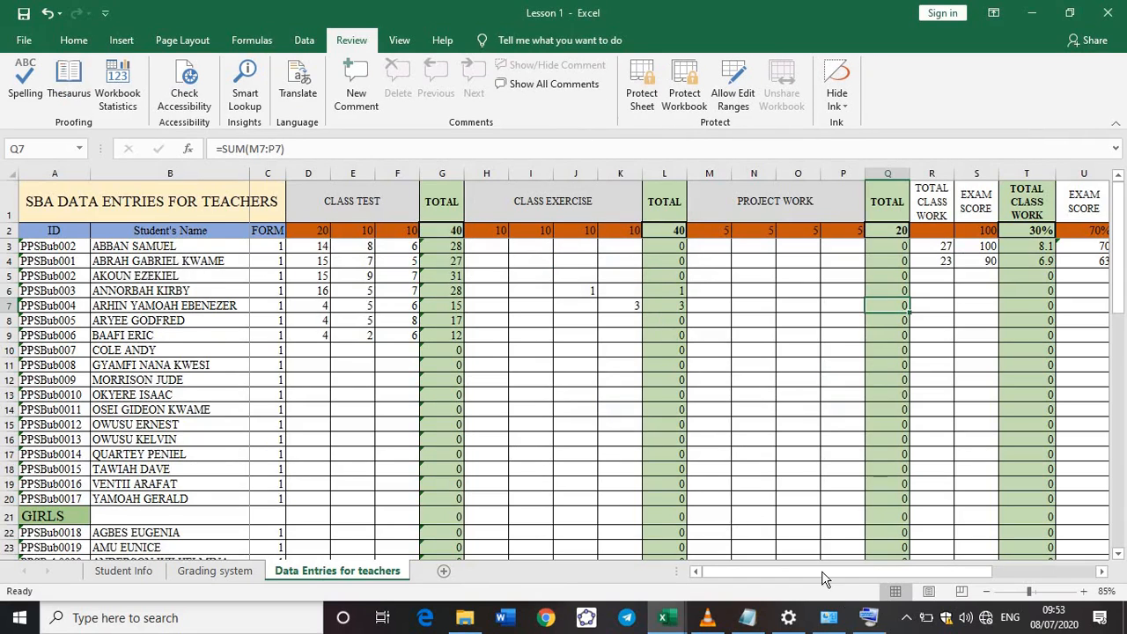
{"action": "left_click", "coordinate": [907, 617]}
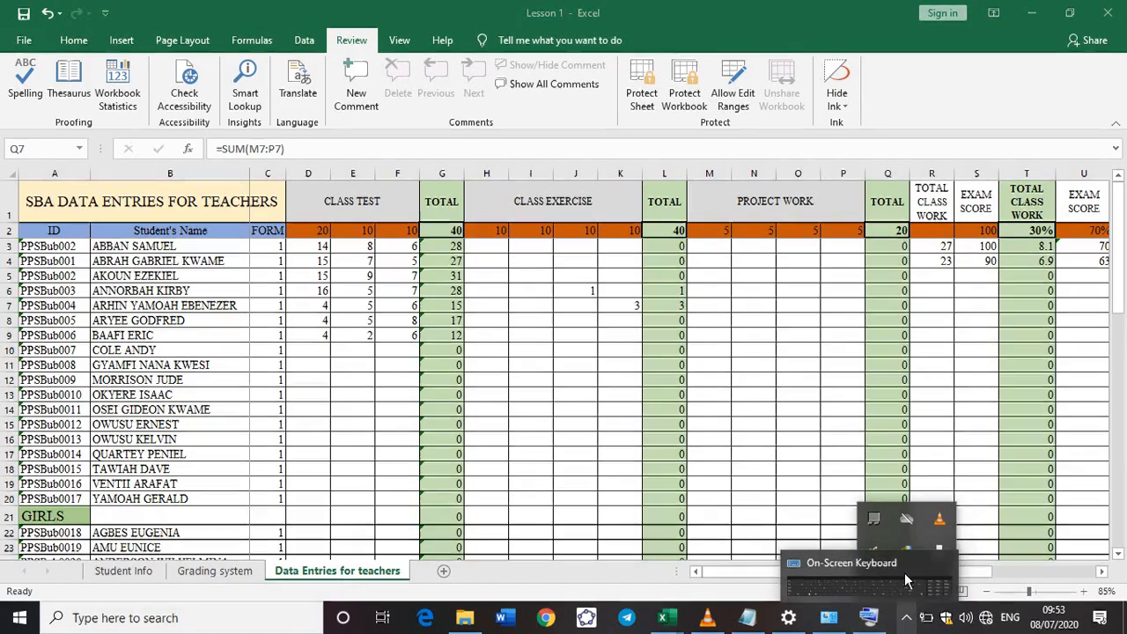